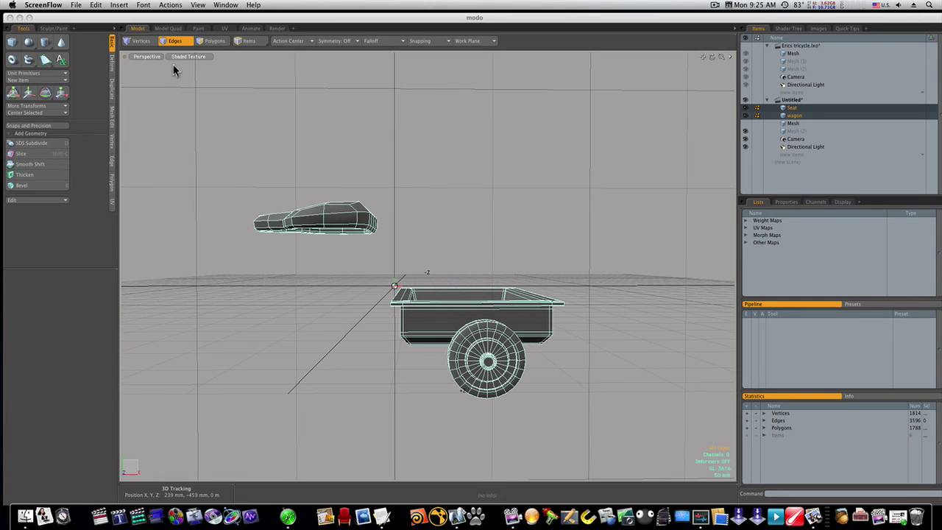
- Switch to the four-view modelling layout and make the empty Mesh (2) item active
click(161, 28)
click(165, 28)
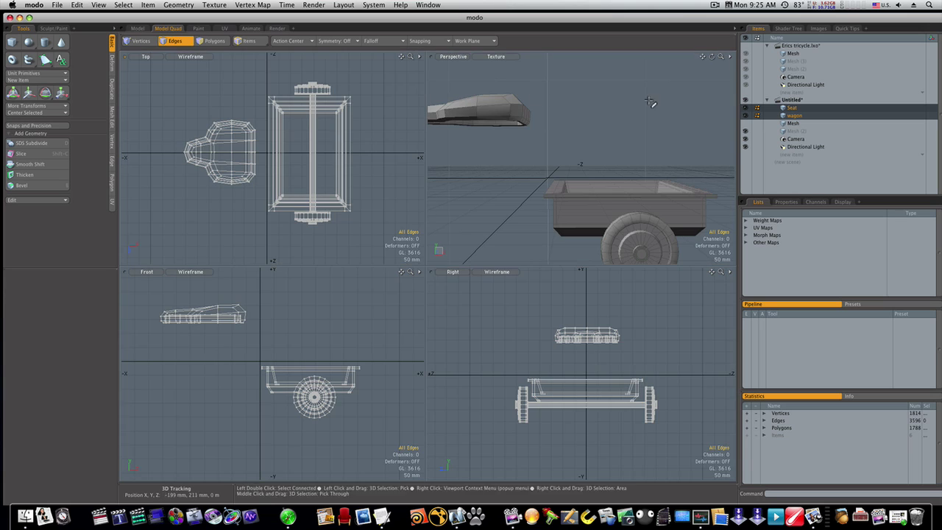
click(813, 131)
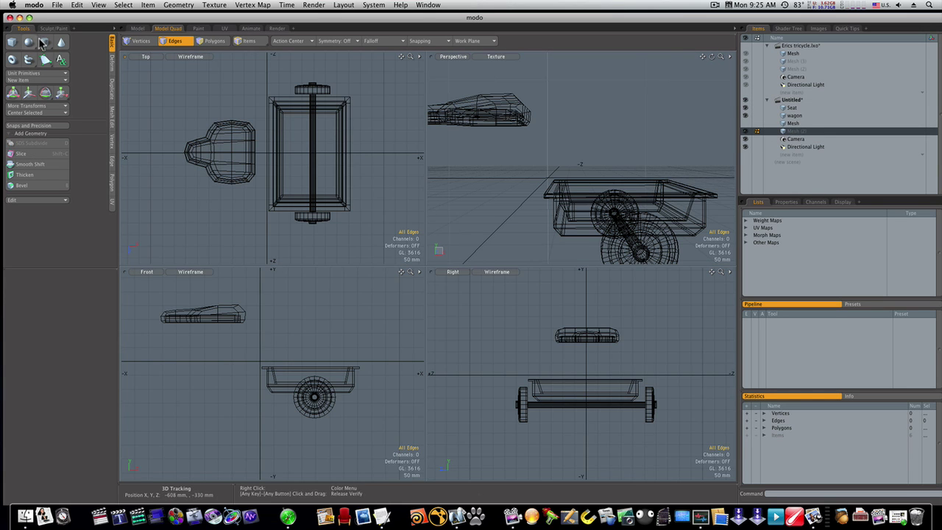
- Create a cylinder along the X axis beneath the wagon, with 18 mm Y and Z radii and about 268 mm long
click(44, 42)
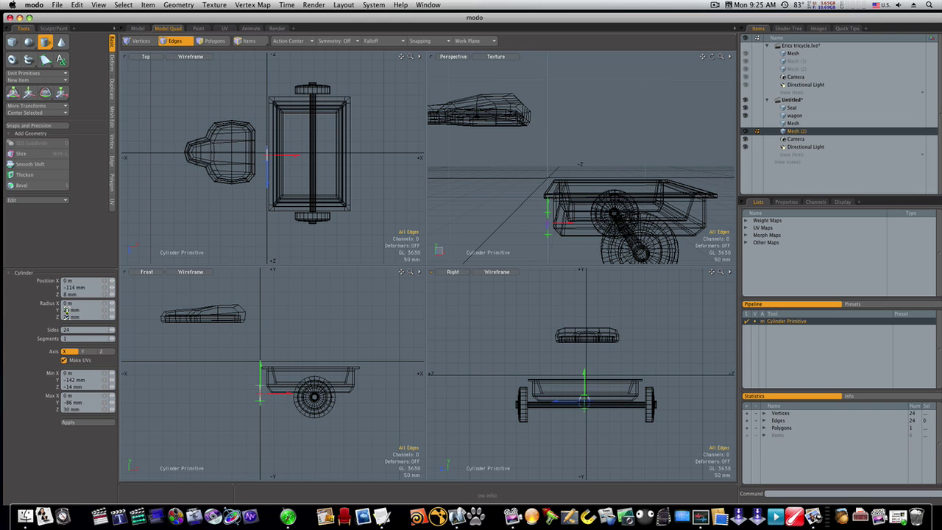
text(18)
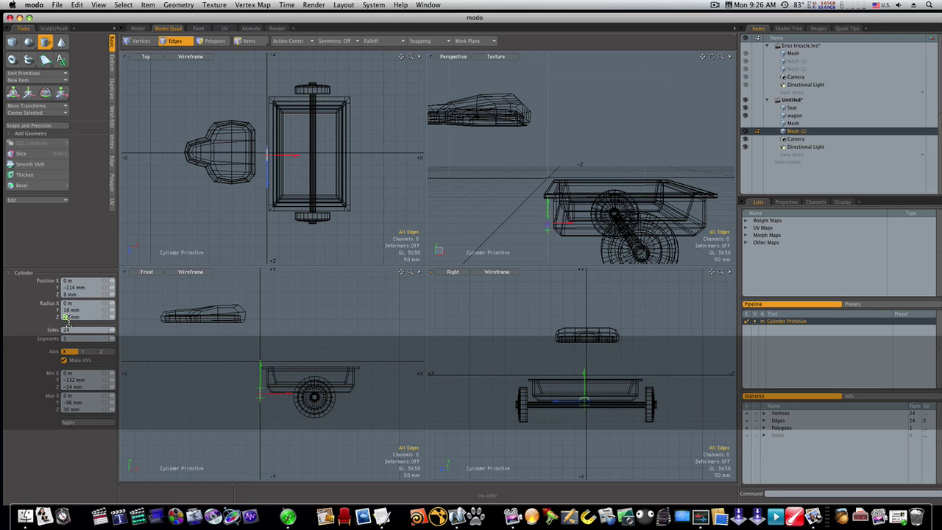
text(18)
key(Return)
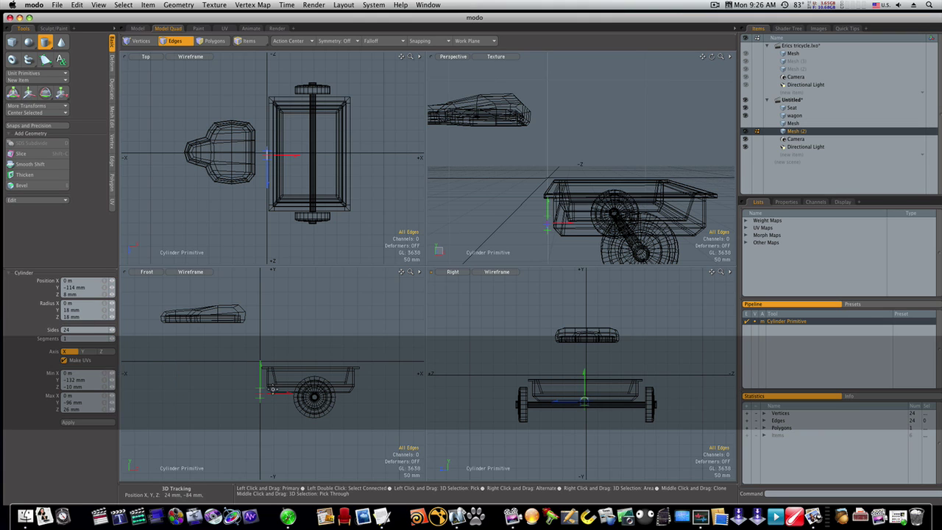
drag(278, 392, 368, 393)
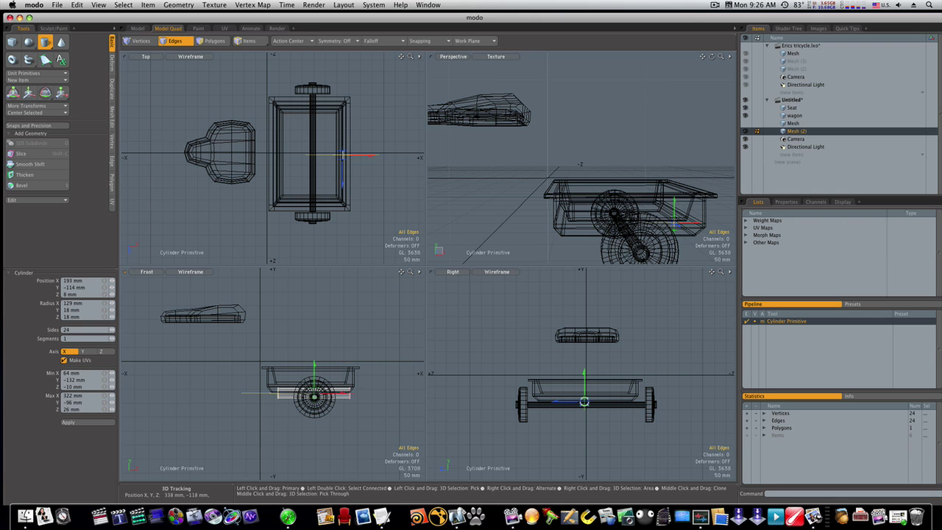
drag(278, 393, 276, 394)
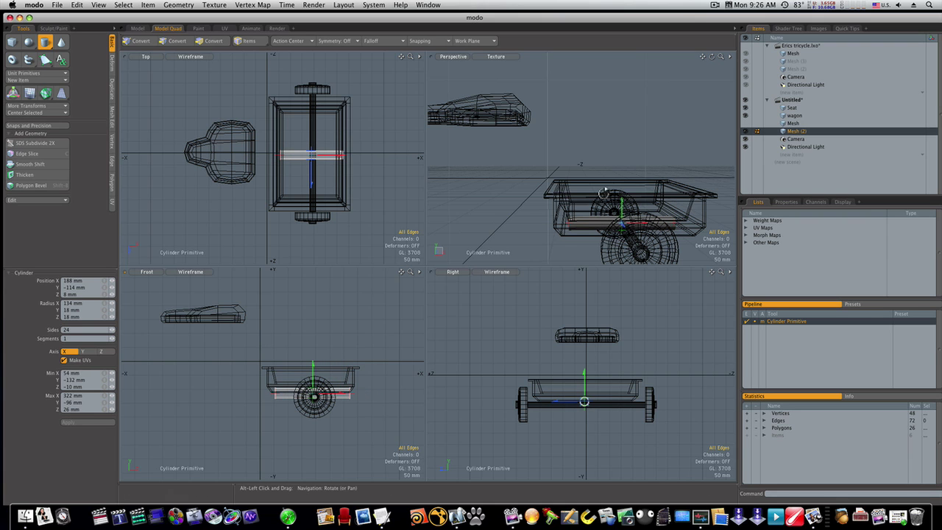
- Extrude the cylinder's end polygon on the seat side by about -53 mm in X and 35 mm in Y
alt+drag(632, 173, 662, 193)
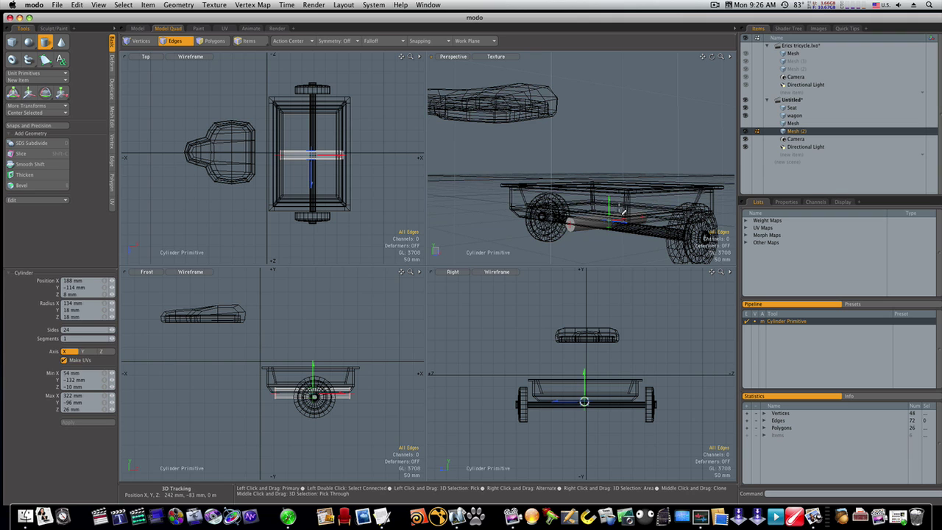
key(space)
key(3)
click(571, 225)
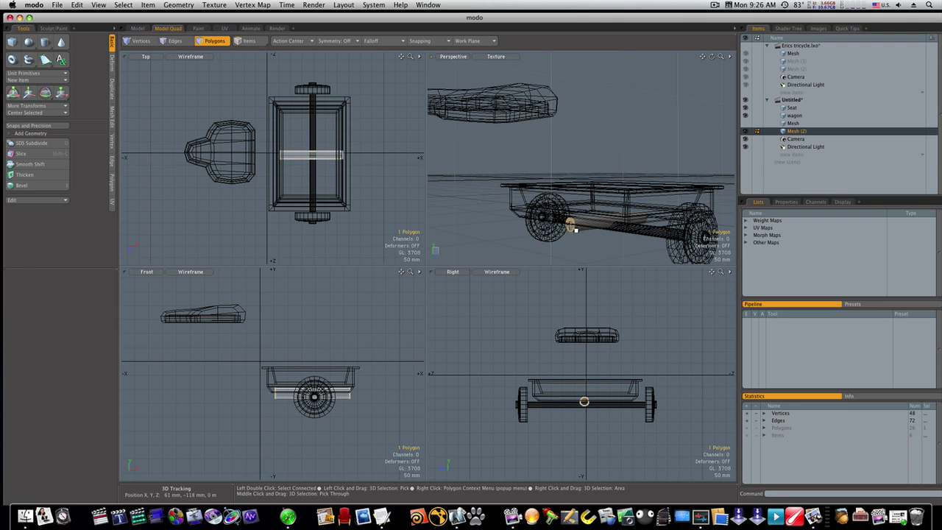
alt+drag(569, 232, 540, 237)
key(x)
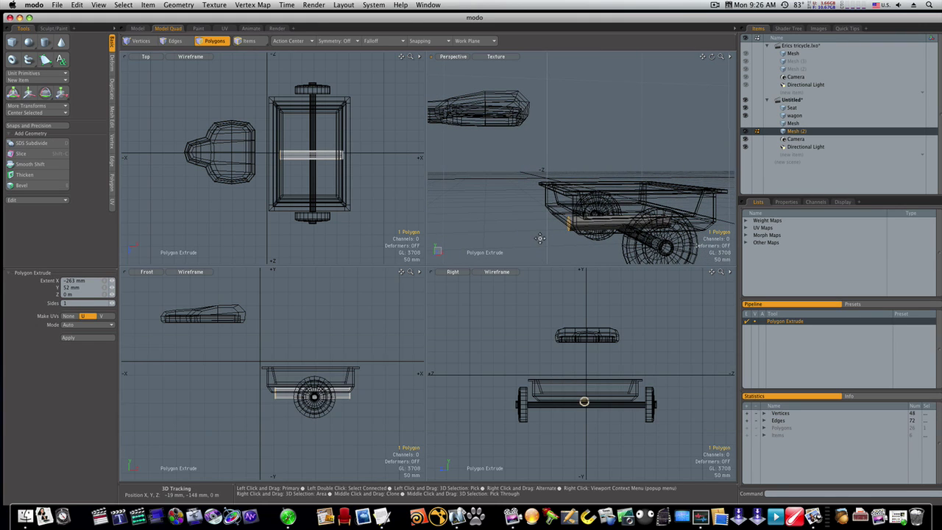
click(546, 235)
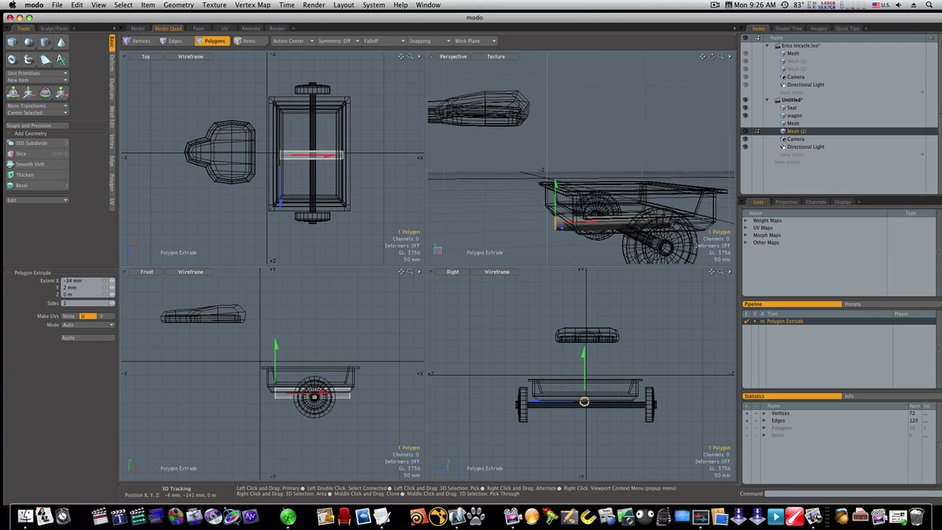
drag(543, 171, 542, 167)
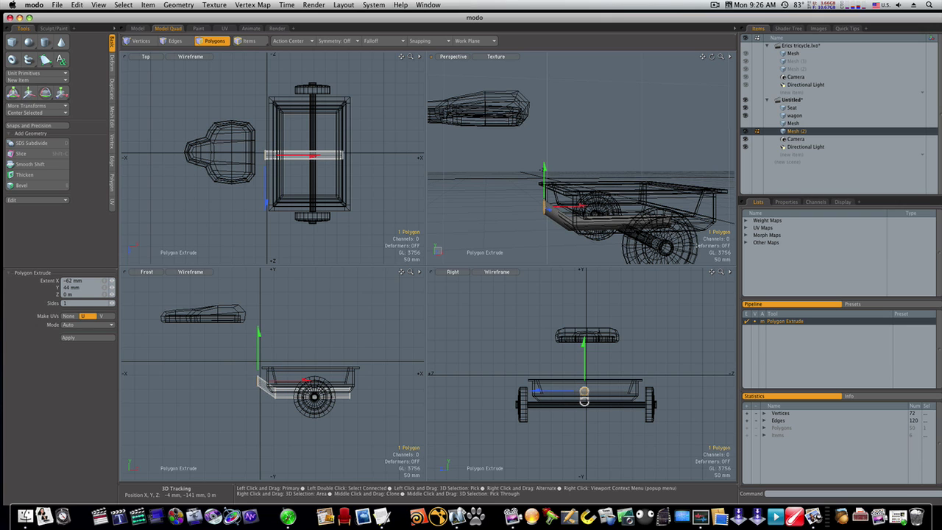
drag(546, 208, 566, 242)
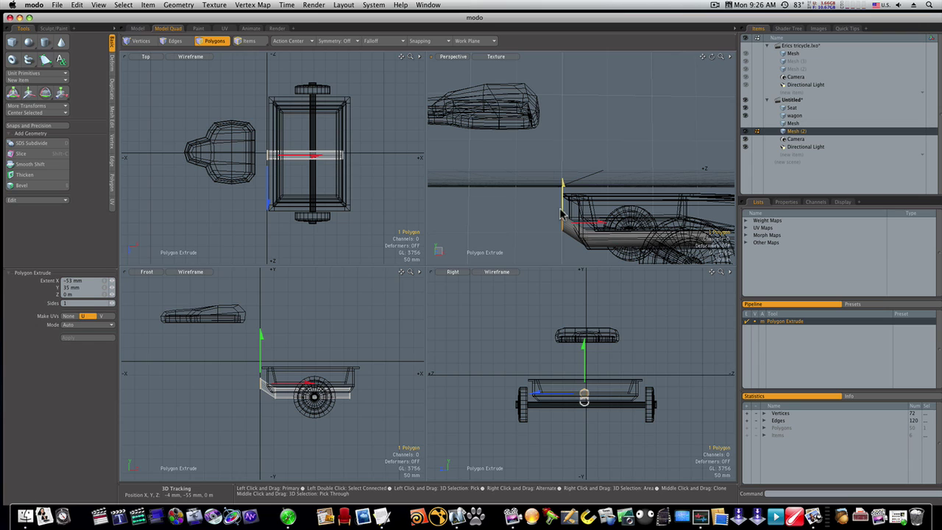
- Extrude the tube's end polygon again by about -53 mm in X and 91 mm in Y, and rotate it about -9.5° around Z
drag(562, 209, 562, 210)
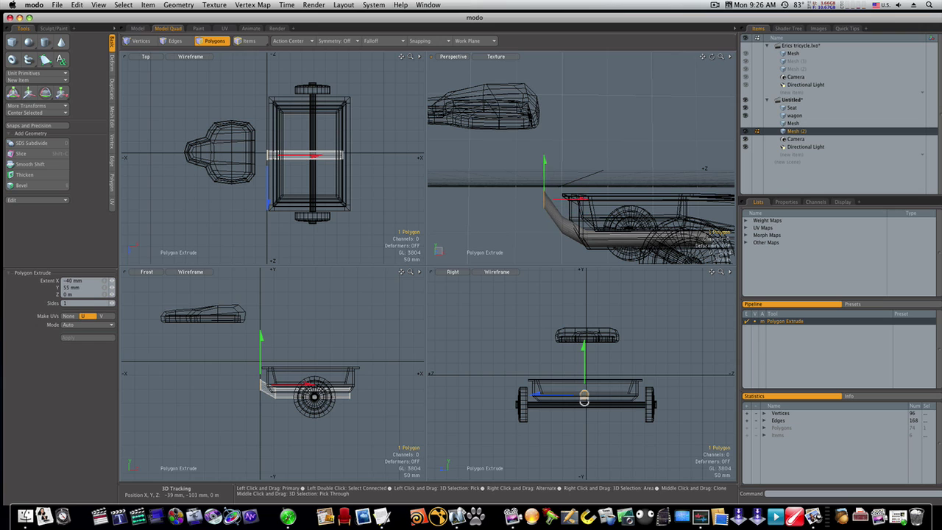
mouse_move(544, 199)
mouse_down()
mouse_move(533, 192)
mouse_move(575, 192)
mouse_move(539, 184)
mouse_up()
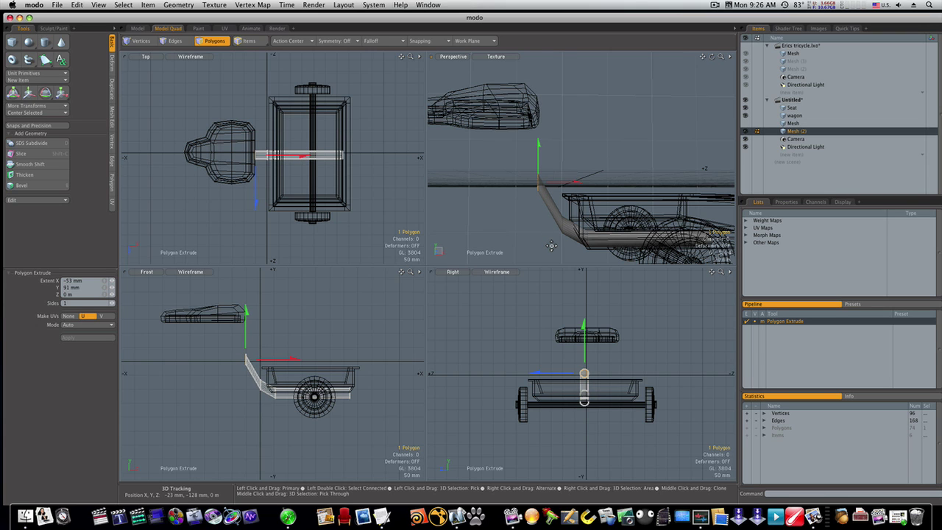
key(e)
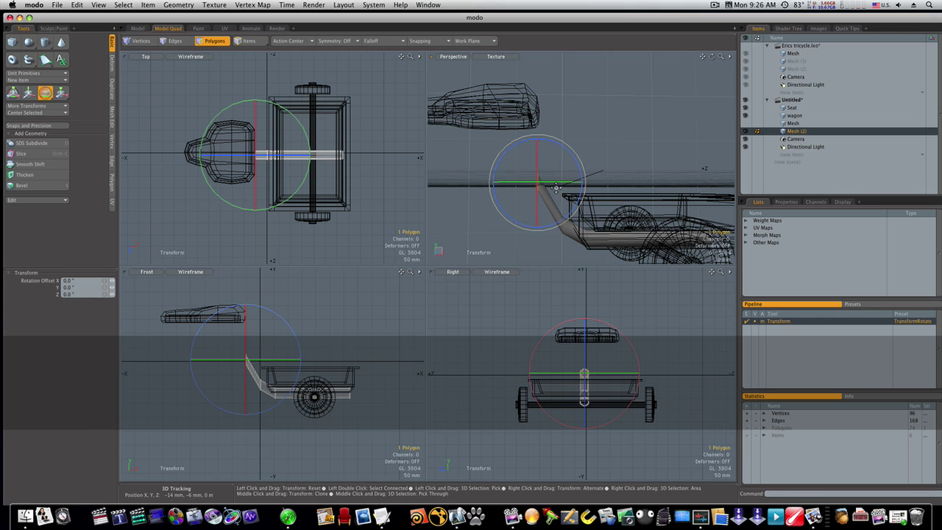
drag(564, 150, 569, 157)
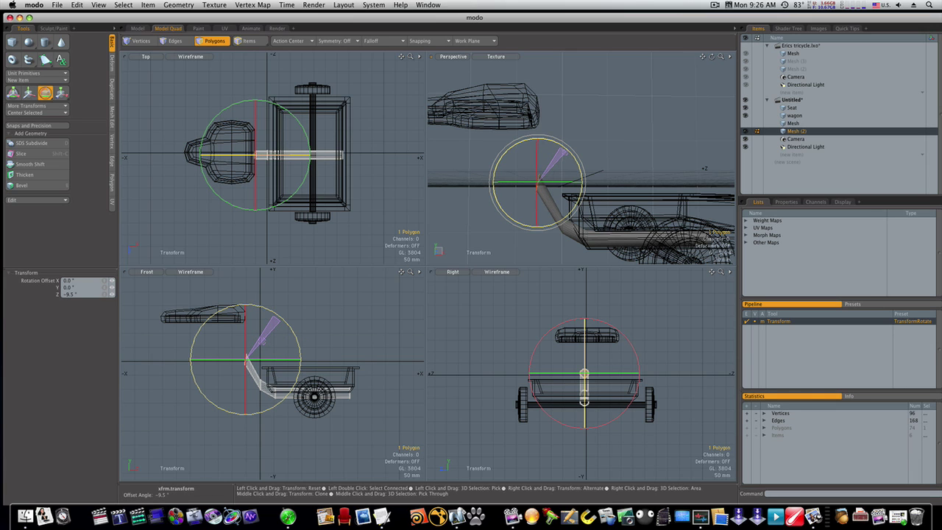
key(space)
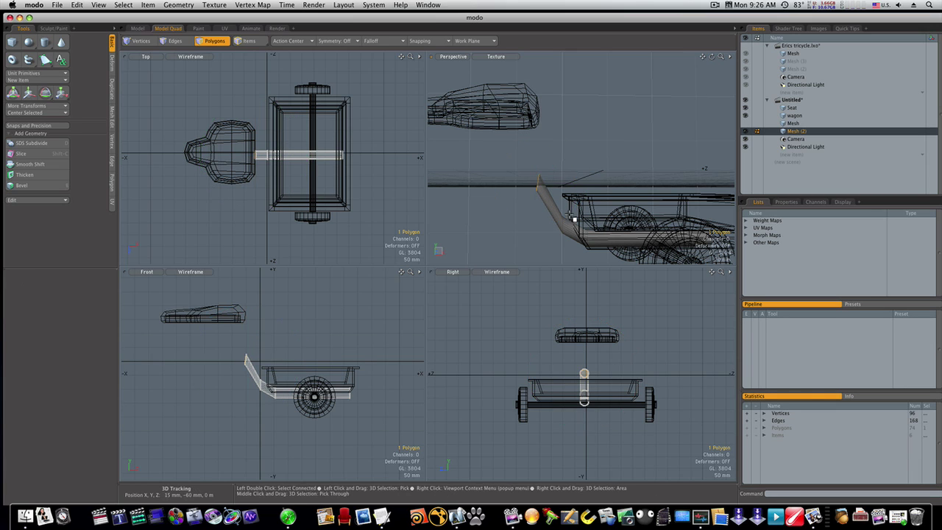
- Rotate the edge loop at the foot of the tube's steep section so it follows the bend
scroll(563, 224, up, 5)
key(2)
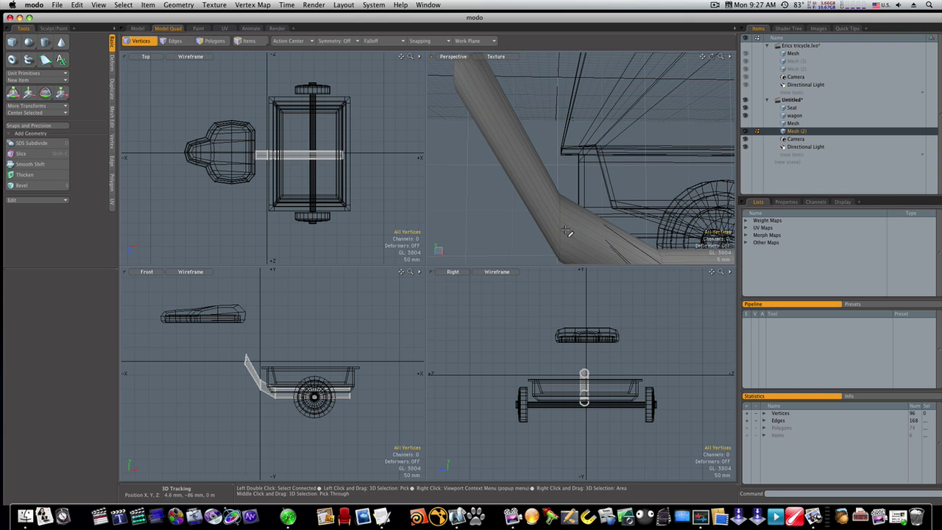
click(563, 221)
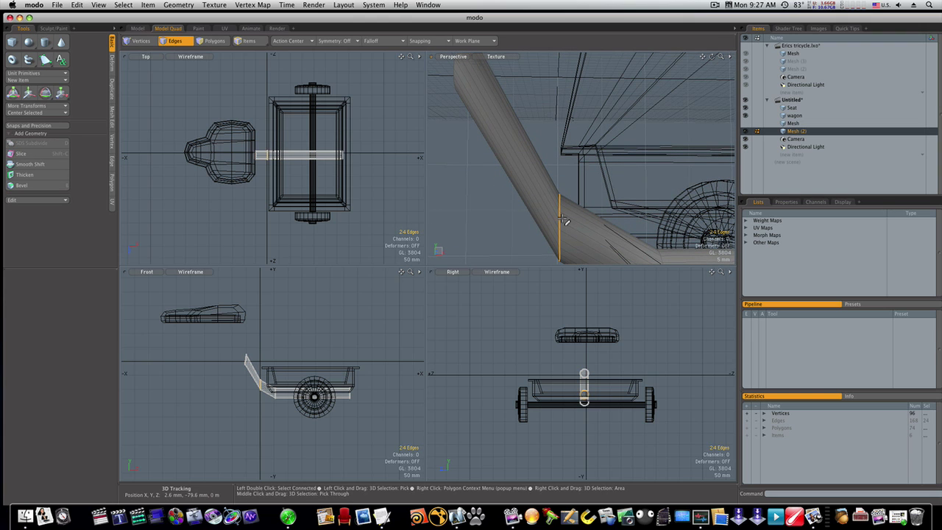
key(e)
drag(568, 191, 511, 157)
key(q)
click(520, 203)
- Extrude the tube's upper end polygon toward the seat by about -78 mm in X and 52 mm in Y
key(3)
click(535, 153)
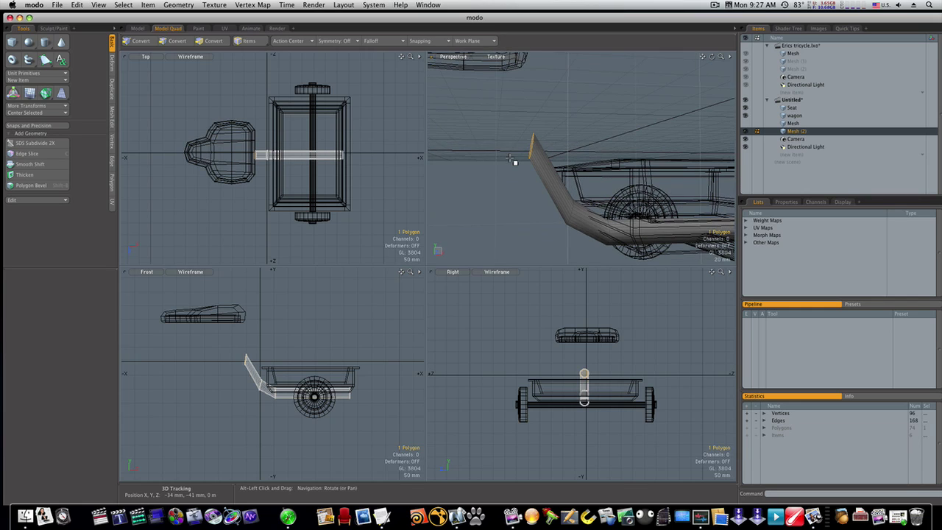
key(shift+x)
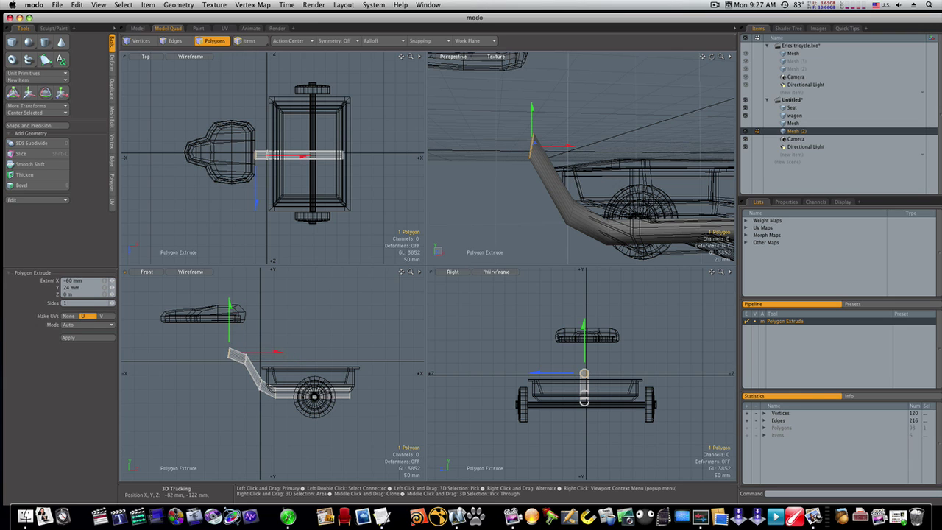
drag(229, 353, 229, 350)
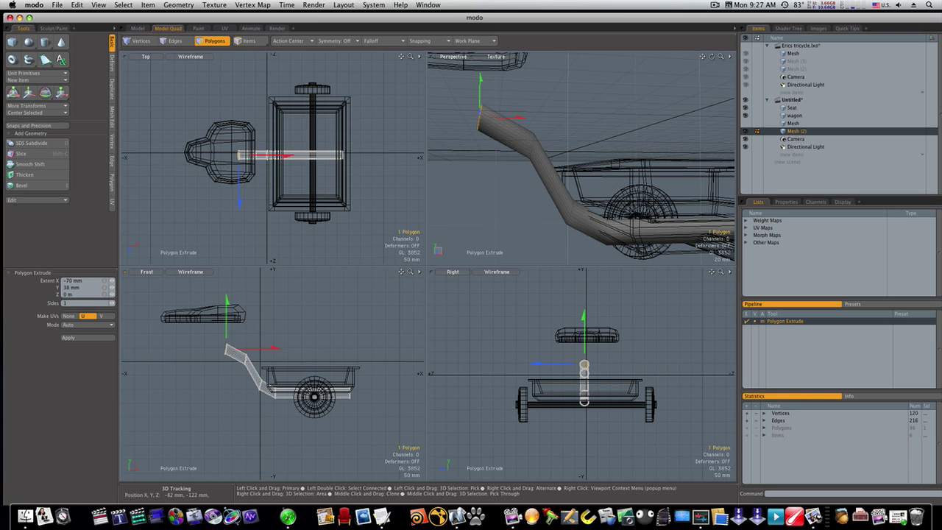
drag(228, 347, 224, 343)
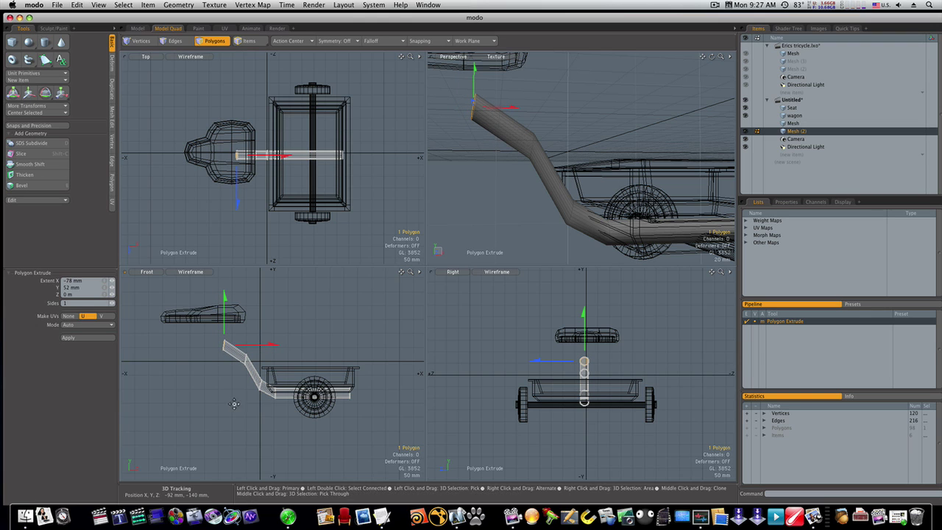
- Add another extrusion from the tube's end beneath the seat, about -286 mm in X and 64 mm in Y
shift+click(225, 424)
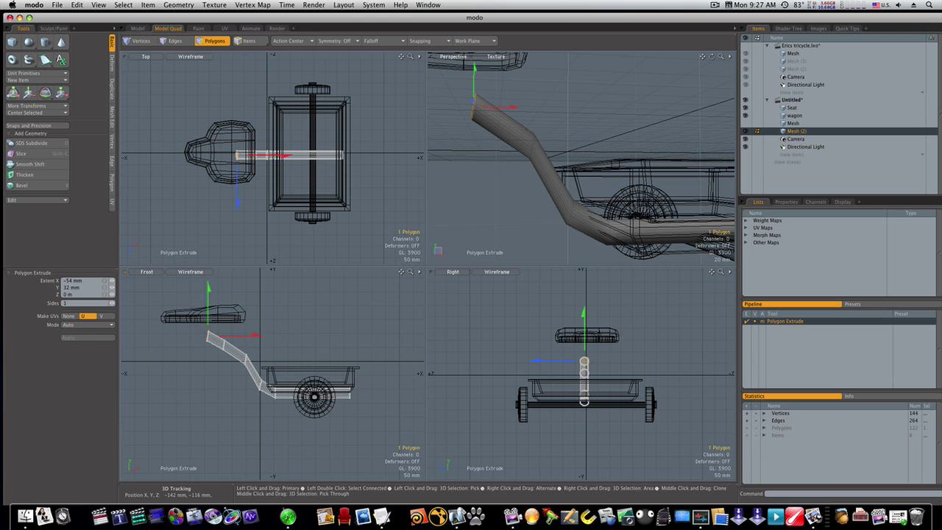
drag(207, 336, 144, 325)
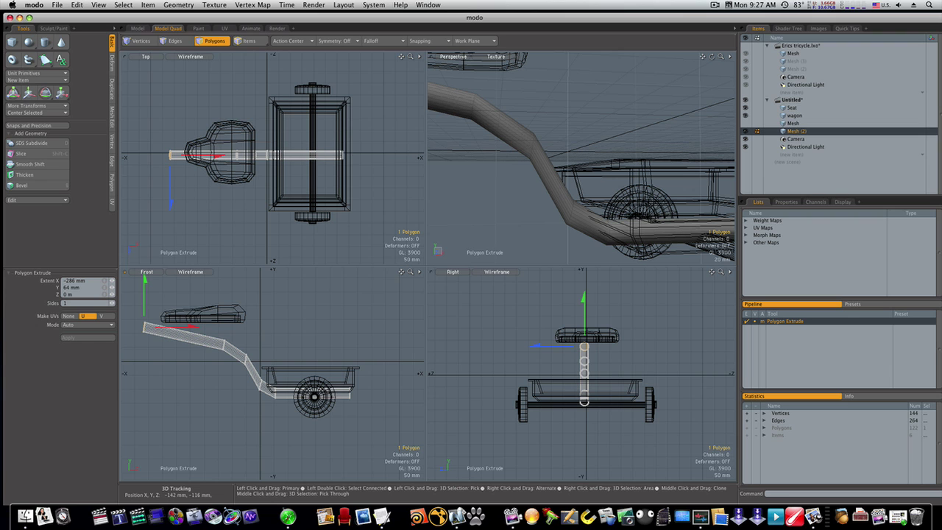
key(space)
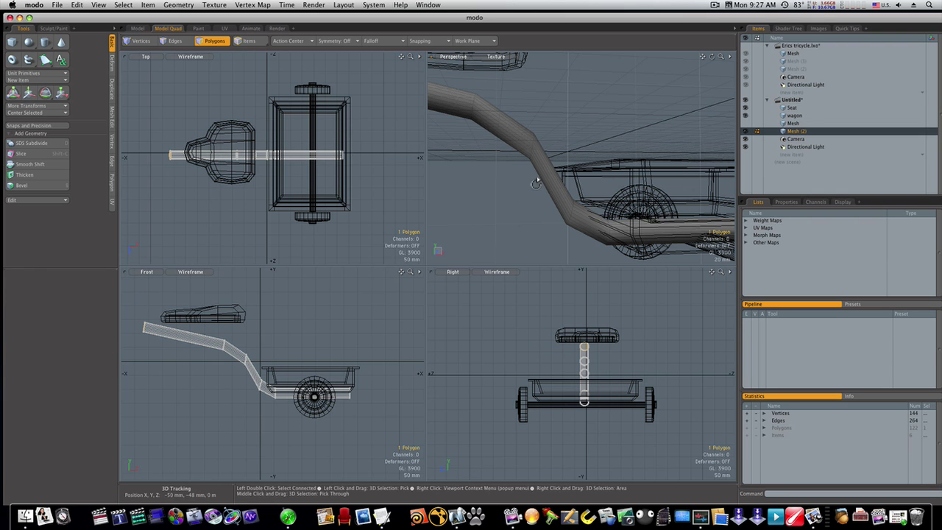
- Rotate the edge loop at the top of the tube's steep section to even out that bend
alt+drag(538, 181, 576, 151)
key(space)
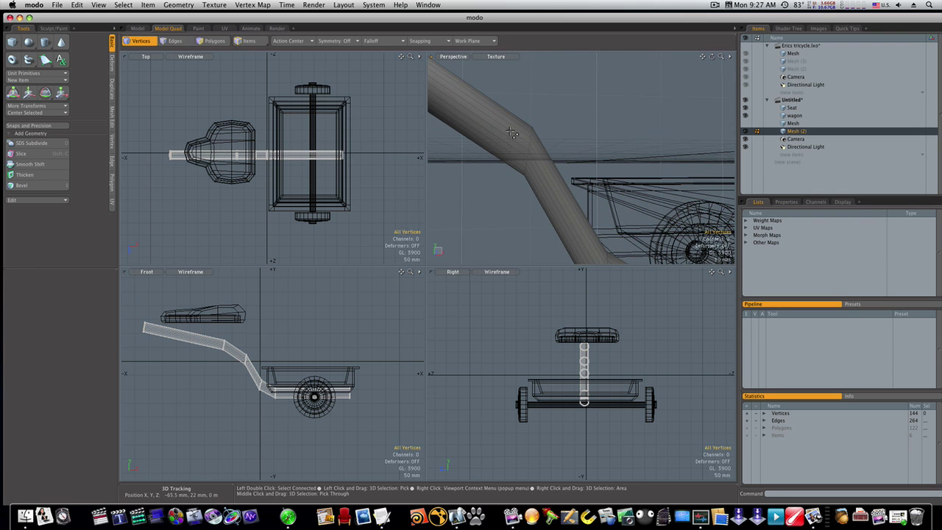
key(2)
ctrl+alt+drag(513, 140, 584, 149)
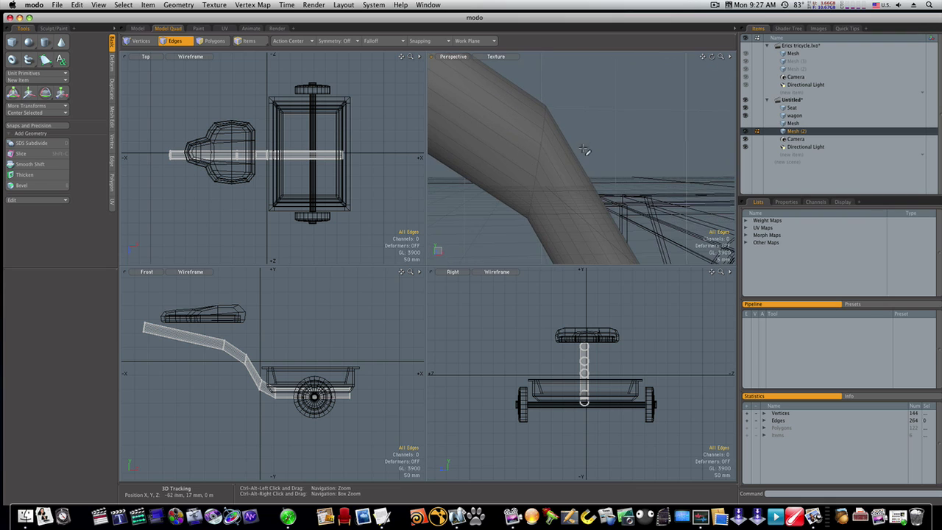
double_click(541, 154)
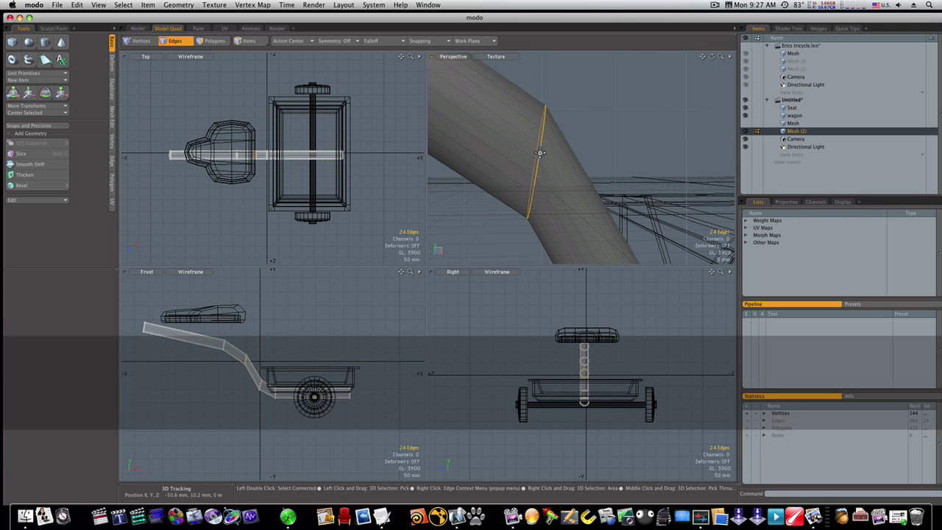
key(e)
drag(570, 138, 493, 182)
alt+shift+drag(561, 194, 474, 133)
ctrl+alt+drag(474, 133, 553, 155)
key(space)
- Fine-tune the rotation of the lower bend's edge loop around Z and clear the selection
click(507, 151)
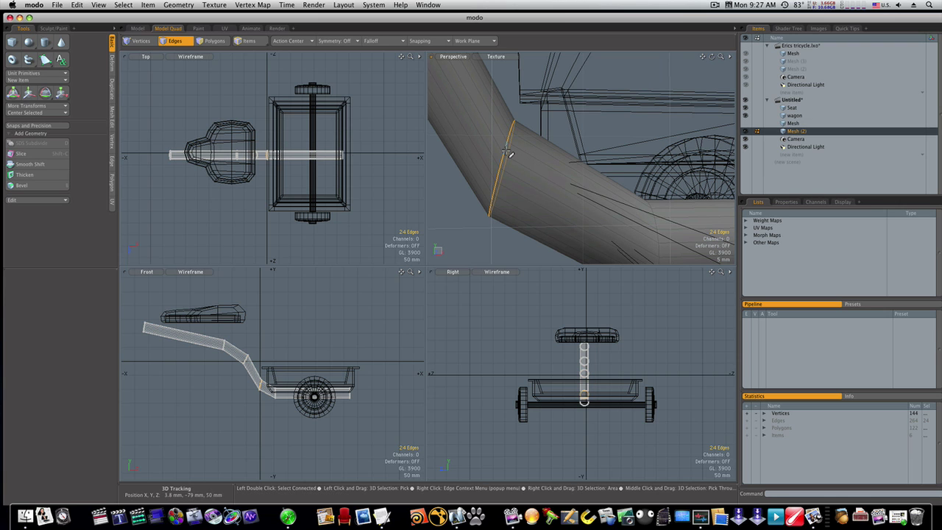
key(e)
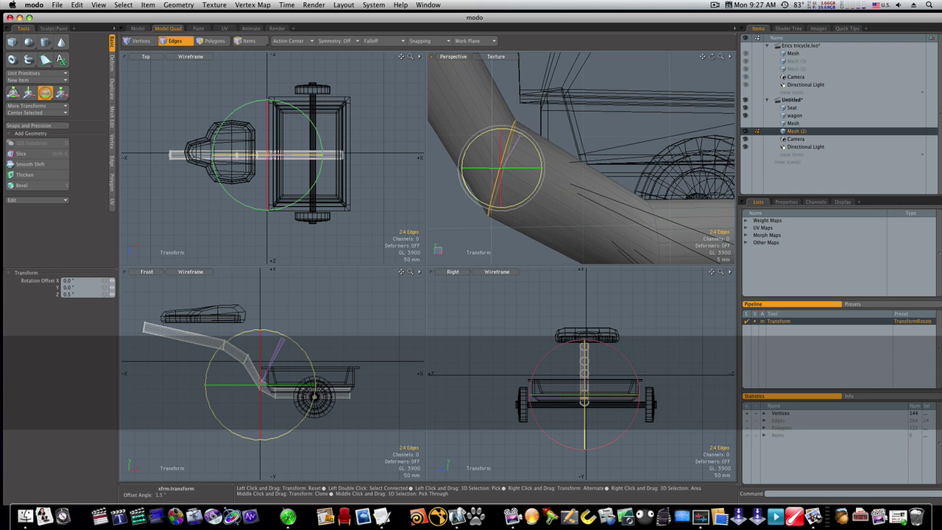
drag(521, 134, 530, 141)
ctrl+alt+drag(557, 179, 518, 177)
alt+shift+drag(508, 144, 551, 208)
key(q)
click(575, 197)
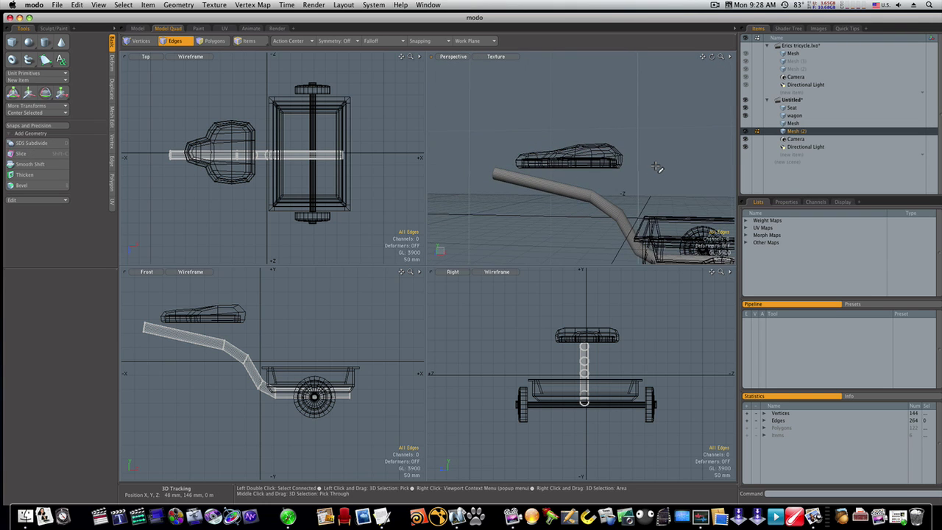
- Cut the bent frame tube from its own mesh and paste it into the Seat mesh item
key(super+x)
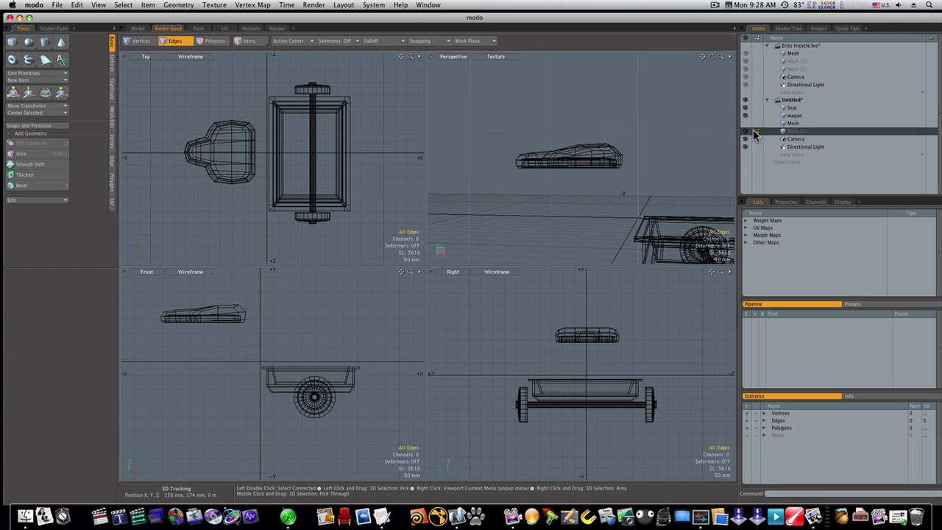
click(789, 108)
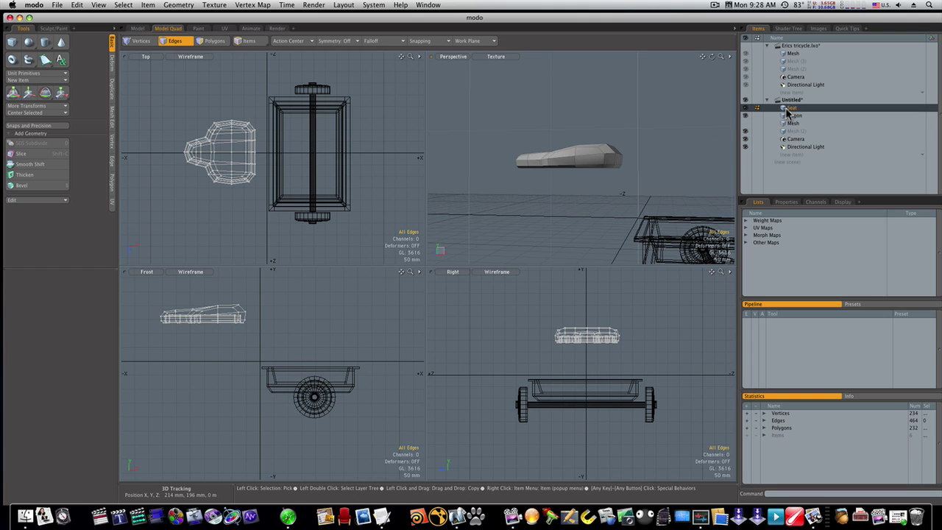
key(super+v)
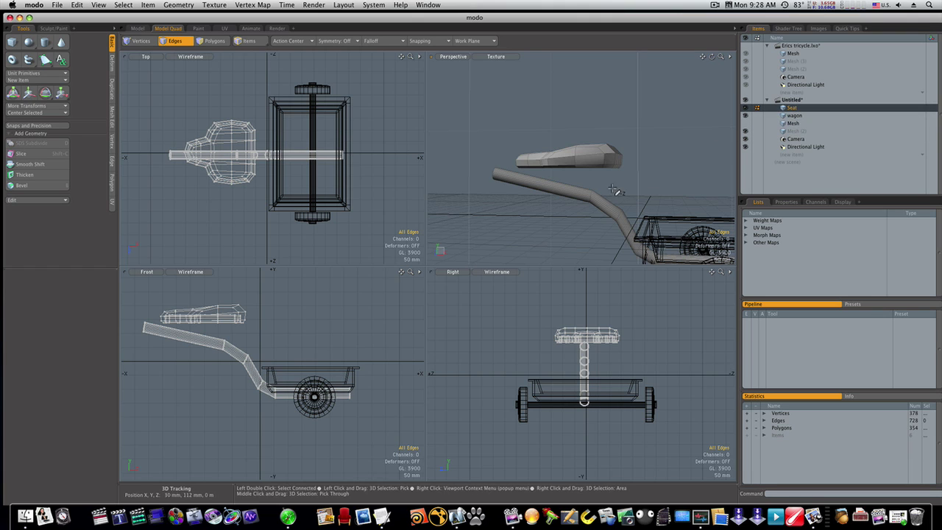
- Raise all of the seat's polygons by about 80 mm in Y above the frame tube and clear the selection
mouse_move(588, 193)
alt+mouse_down()
mouse_move(611, 176)
mouse_move(589, 153)
mouse_move(596, 194)
alt+mouse_up()
key(space)
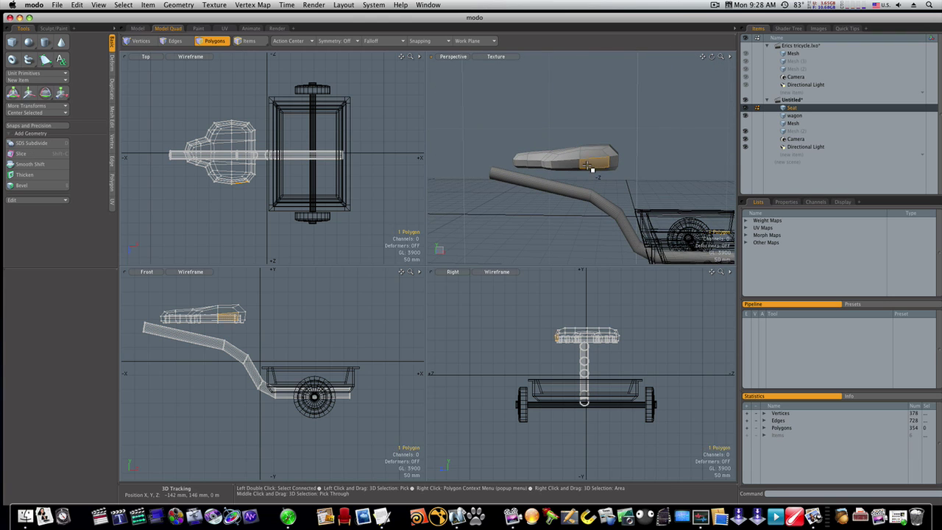
double_click(592, 168)
key(w)
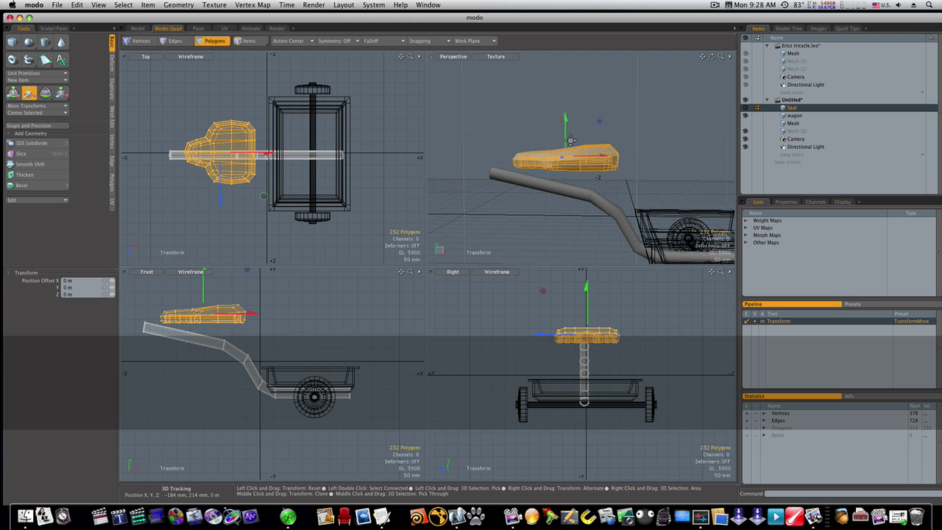
drag(566, 139, 565, 118)
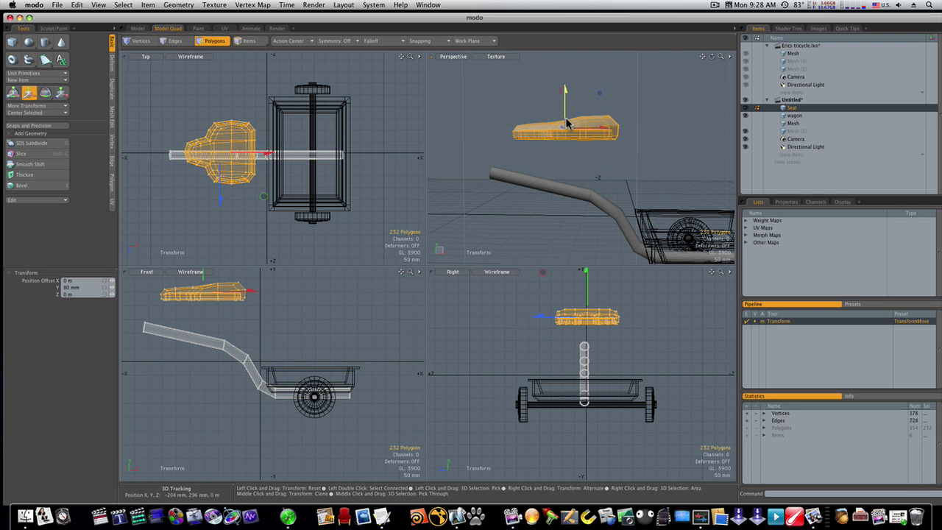
ctrl+alt+drag(630, 184, 594, 177)
alt+shift+drag(670, 223, 624, 204)
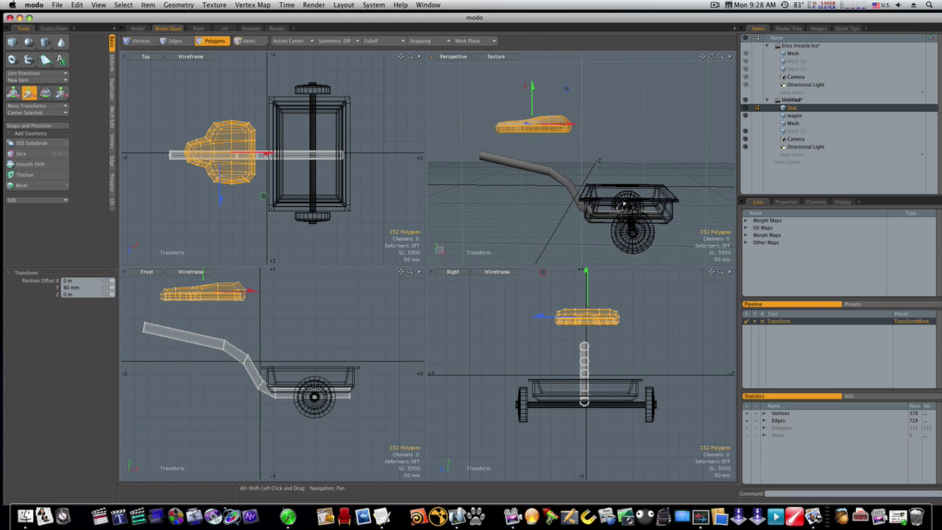
click(137, 28)
ctrl+alt+drag(372, 263, 421, 262)
alt+drag(421, 262, 419, 289)
alt+shift+drag(419, 289, 420, 247)
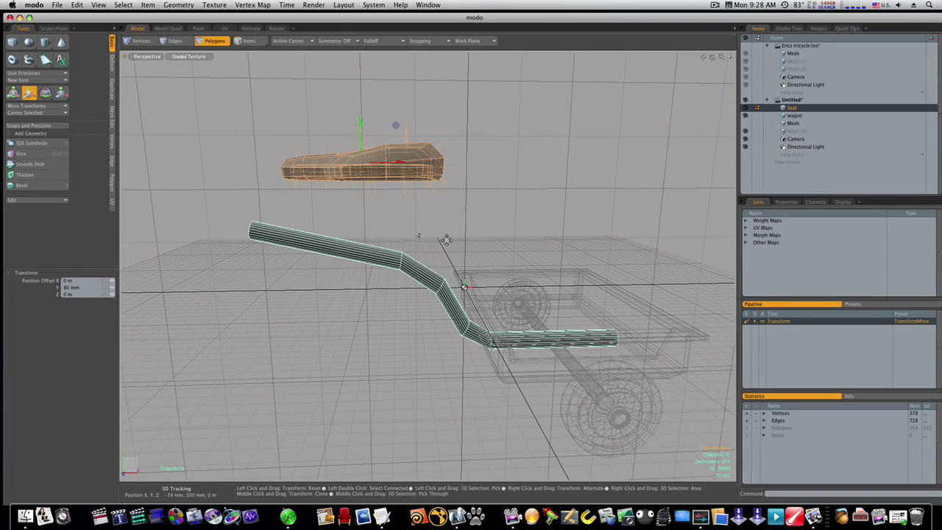
key(q)
click(447, 241)
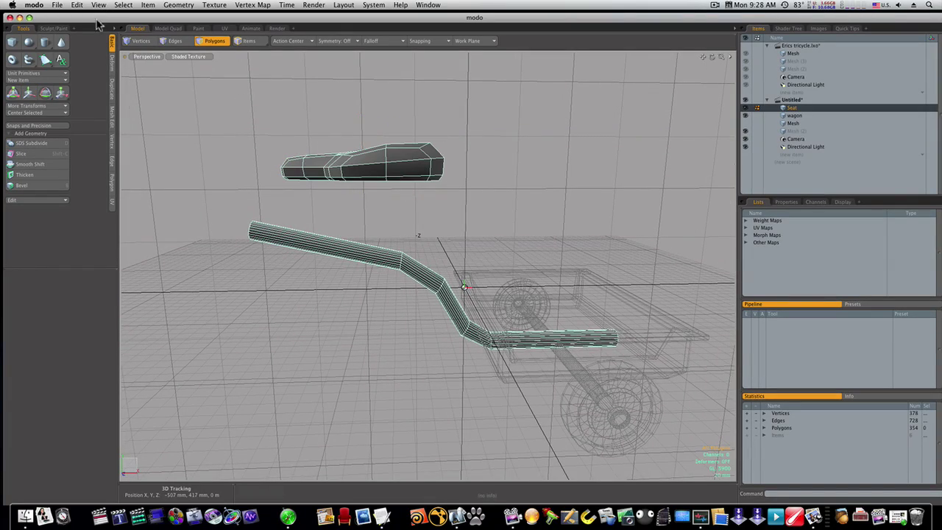
- Enlarge the perspective viewport within the quad layout and examine the seat and frame from below and above
mouse_move(416, 215)
alt+mouse_down()
mouse_move(288, 213)
mouse_move(391, 221)
mouse_move(425, 220)
mouse_move(425, 213)
alt+mouse_up()
click(167, 28)
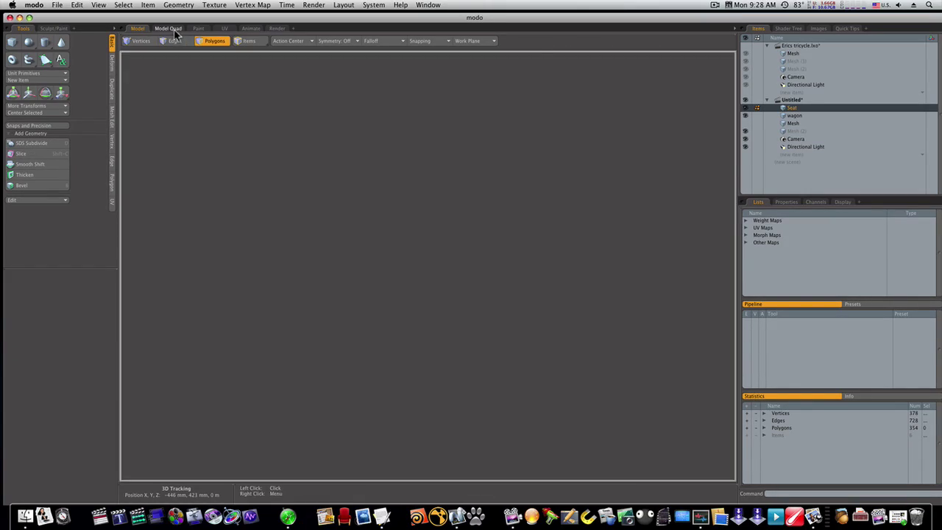
drag(585, 267, 582, 410)
drag(430, 297, 210, 283)
alt+drag(385, 309, 413, 284)
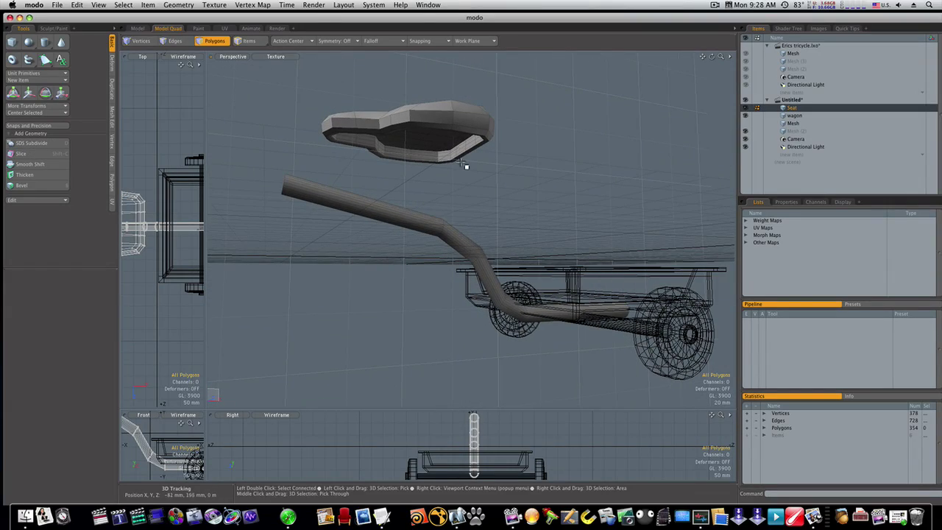
alt+drag(461, 218, 443, 287)
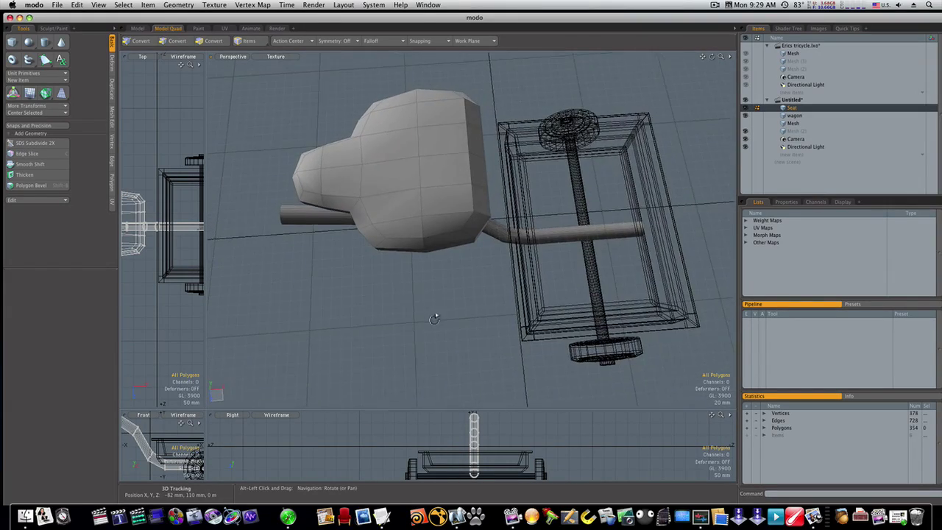
alt+drag(434, 319, 431, 334)
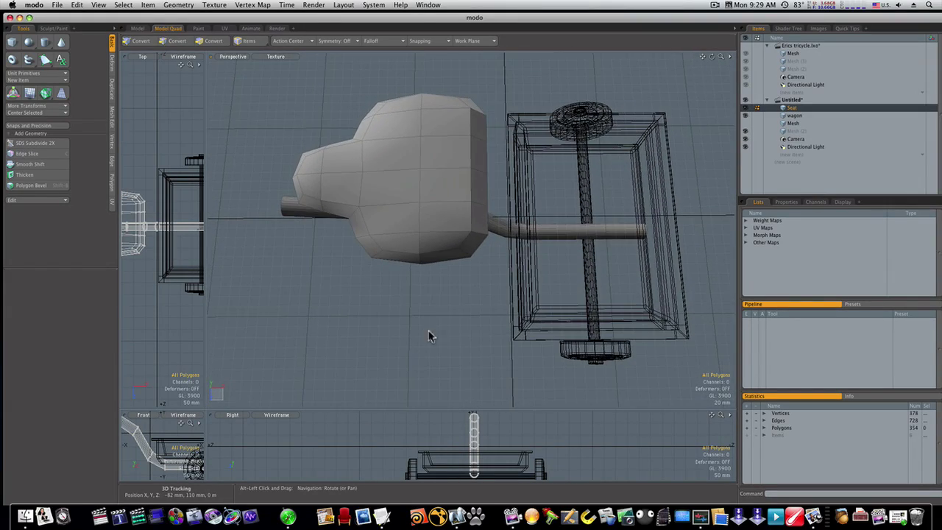
- Create a vertical 24-sided cylinder beside the frame, about 19 mm in radius and 46 mm high
click(45, 43)
mouse_move(374, 310)
mouse_down()
mouse_move(389, 322)
mouse_move(408, 296)
mouse_move(398, 245)
mouse_up()
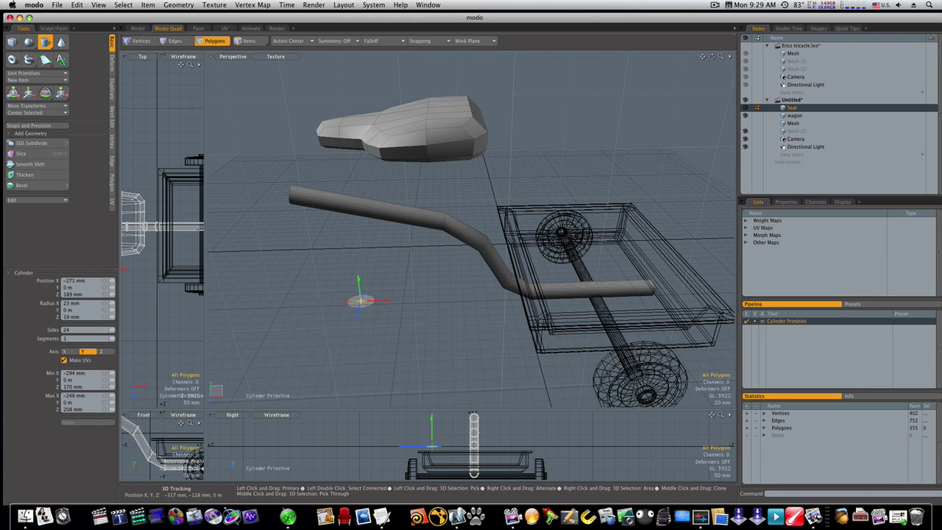
drag(360, 300, 359, 281)
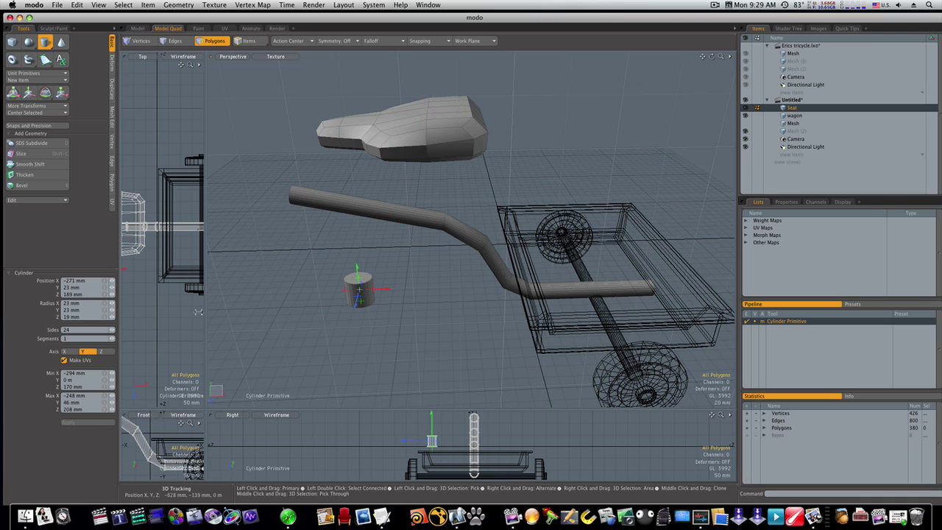
alt+drag(231, 328, 344, 333)
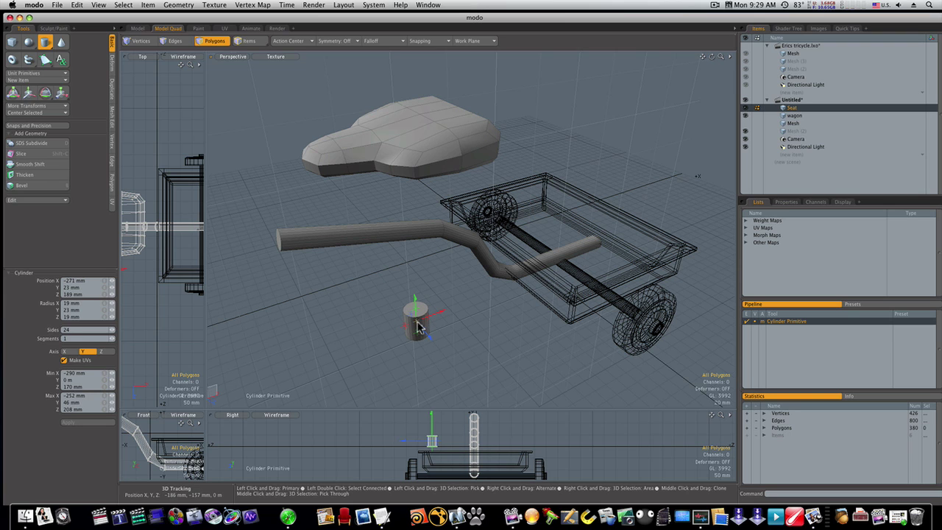
- Position the cylinder beneath the seat at about Y 196 mm and Z -7 mm, and finish the primitive
alt+drag(416, 326, 377, 112)
alt+drag(377, 196, 479, 206)
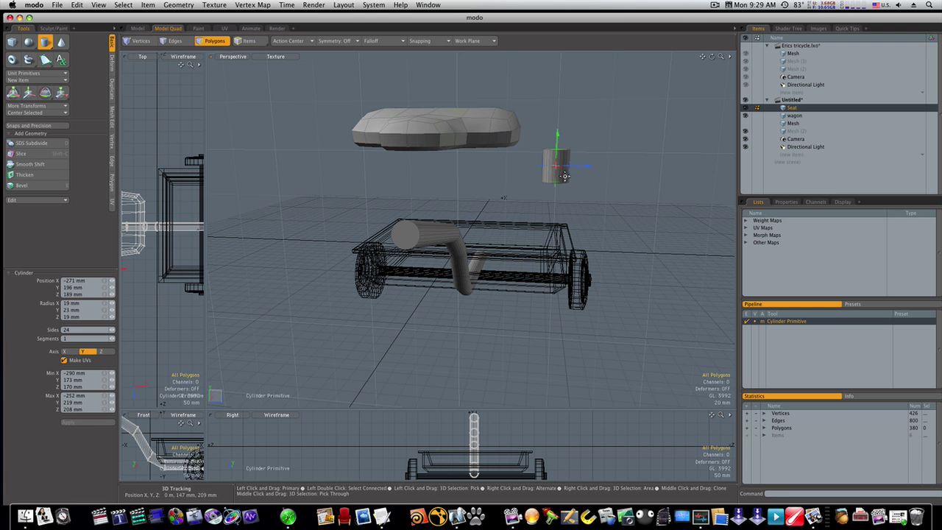
drag(586, 166, 445, 165)
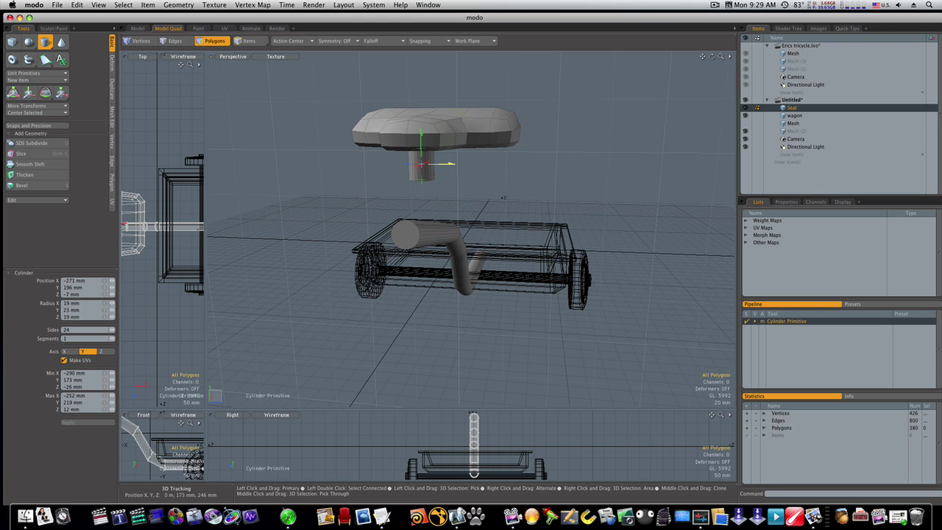
alt+drag(492, 187, 376, 163)
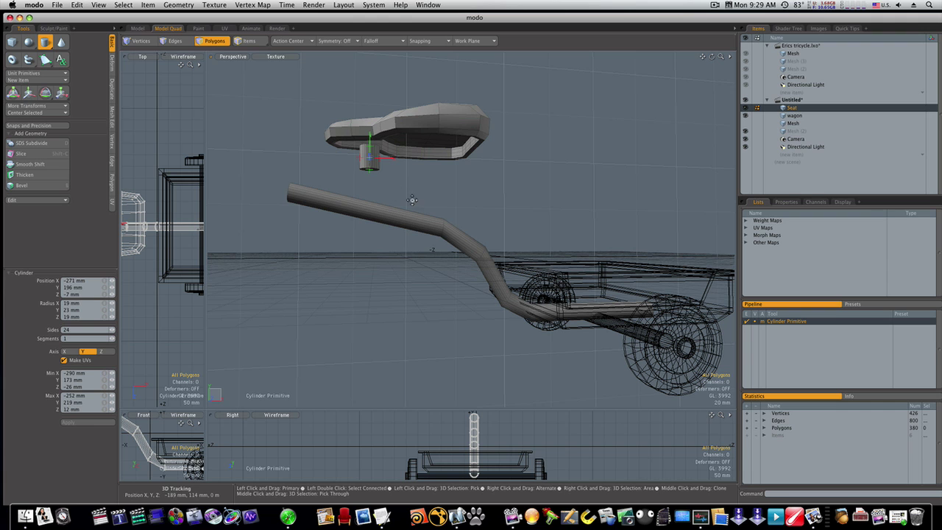
mouse_move(391, 161)
mouse_down()
mouse_move(401, 160)
mouse_move(405, 184)
mouse_move(402, 170)
mouse_up()
key(space)
- Bevel the cylinder's bottom polygon inward and extend it downward by about 33 mm as a narrower post
click(382, 169)
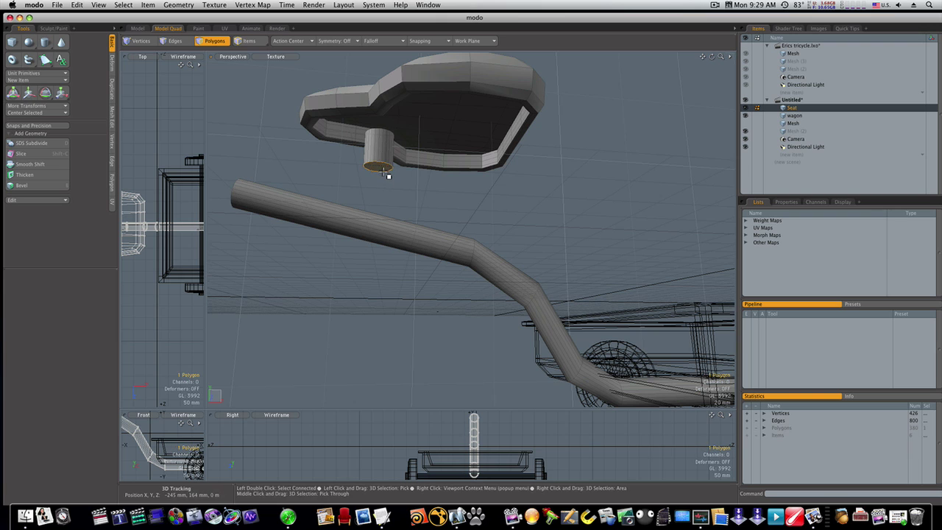
key(b)
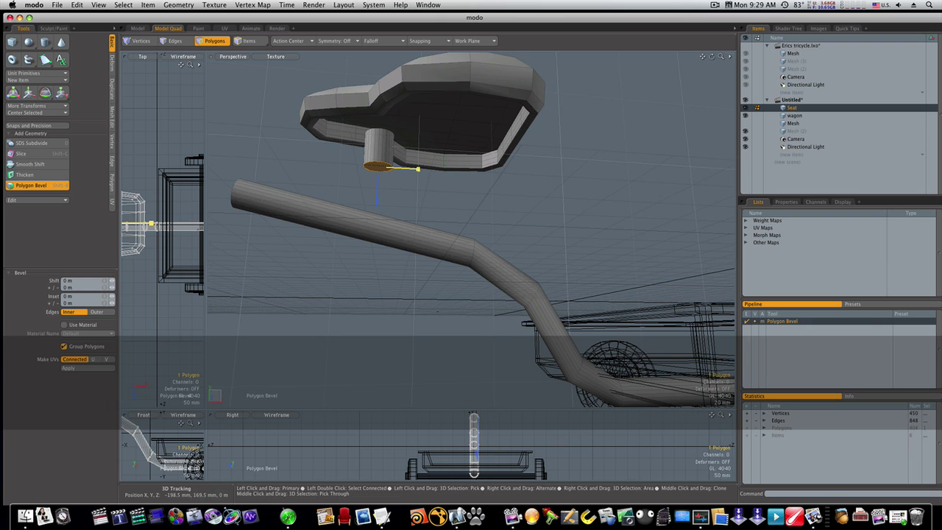
drag(418, 170, 423, 170)
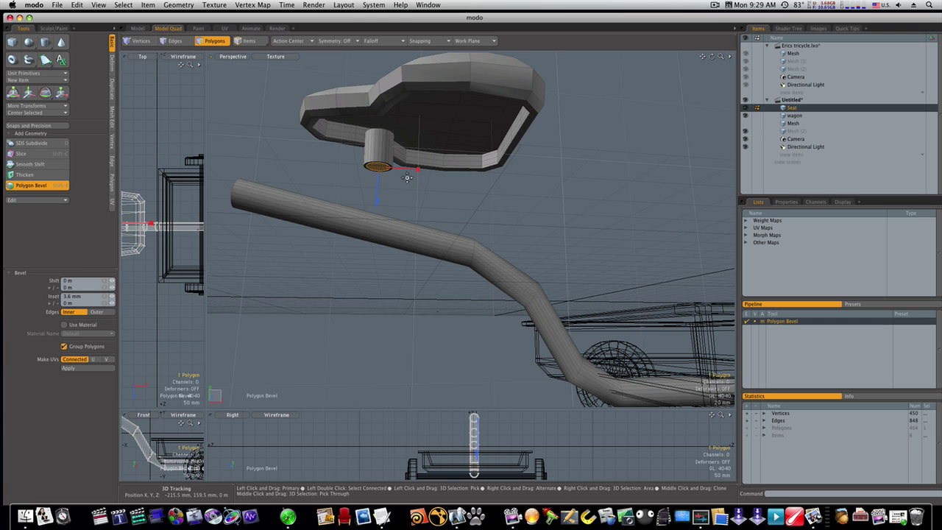
shift+click(404, 177)
shift+click(380, 178)
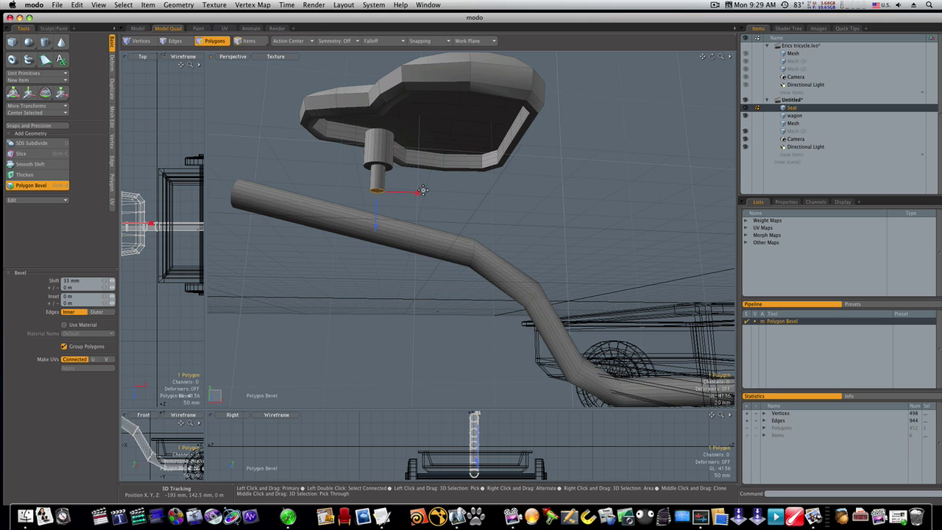
- Shift the narrow post's end polygon by about -9.5 mm in X to slant the post
key(w)
drag(415, 196, 409, 196)
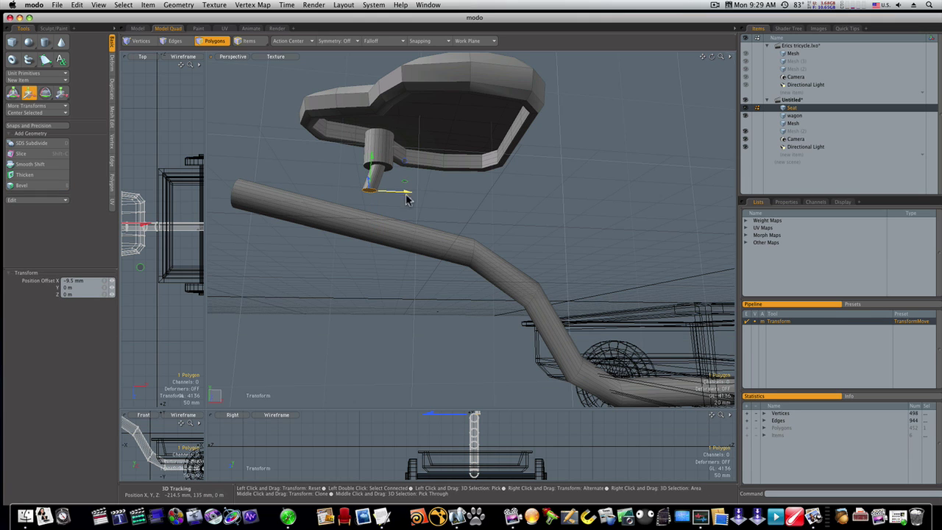
key(q)
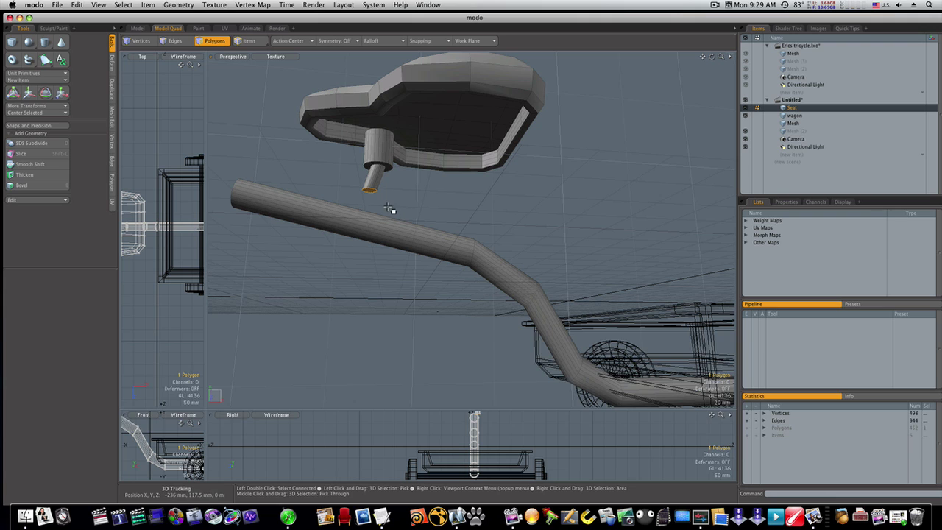
- Bevel a wider collar onto the post's lower end, inset its bottom about 5.7 mm and extend it about 36 mm through the frame tube
key(b)
drag(413, 196, 368, 236)
shift+click(408, 197)
shift+click(379, 239)
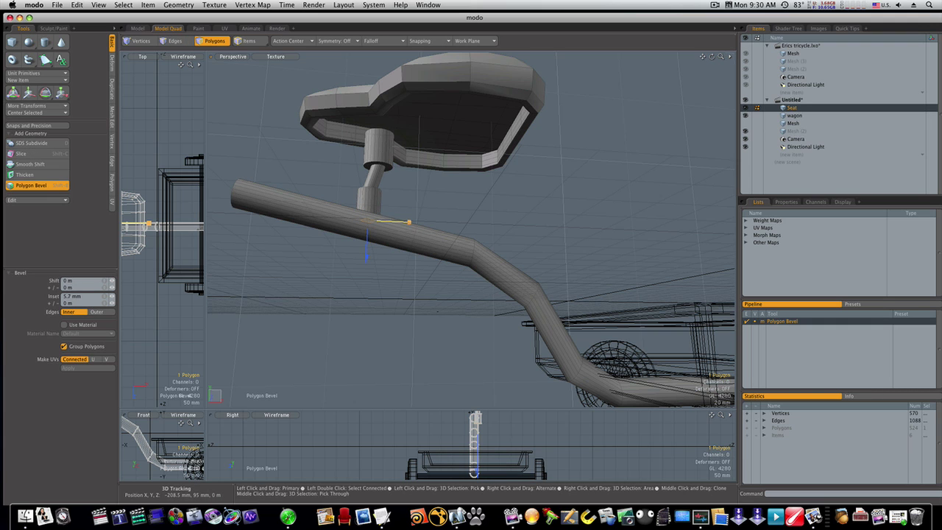
shift+click(382, 234)
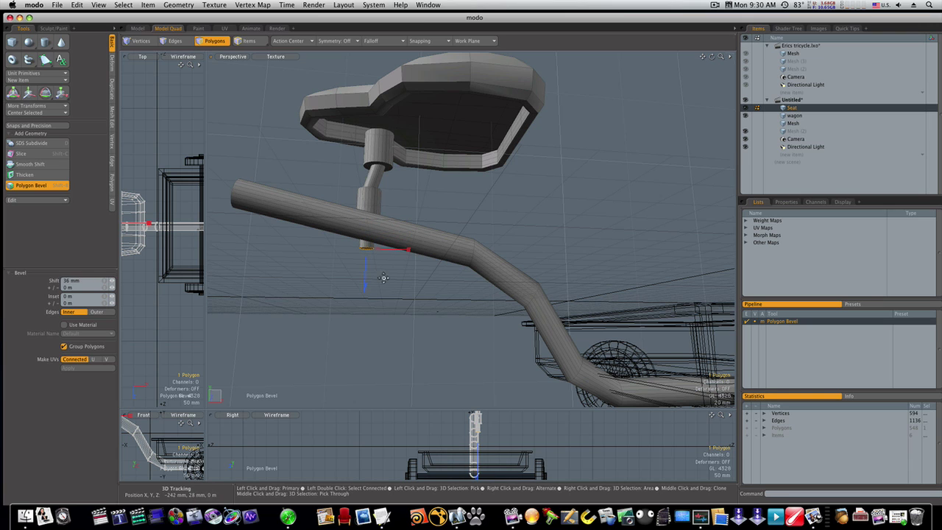
mouse_move(383, 277)
alt+mouse_down()
mouse_move(375, 301)
mouse_move(360, 300)
mouse_move(345, 275)
mouse_move(387, 291)
alt+mouse_up()
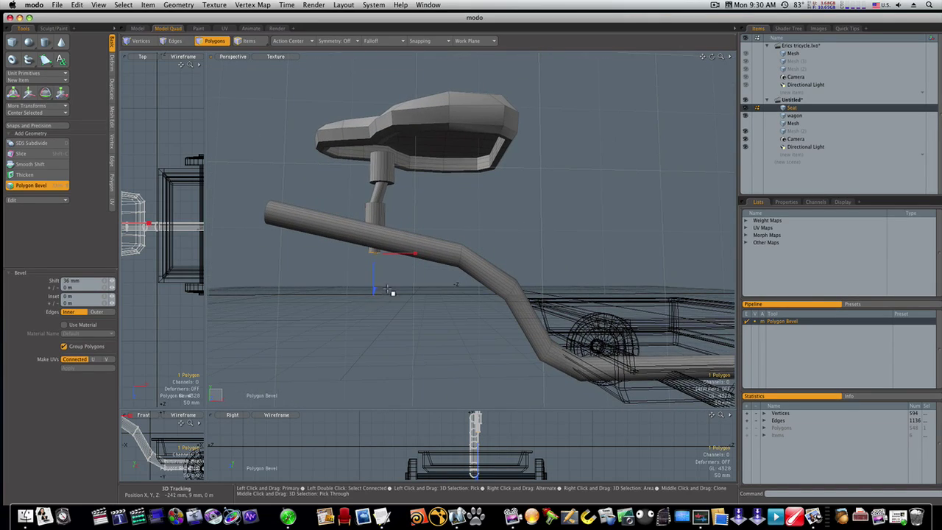
- Raise the whole seat post by about 19 mm in Y into the seat and clear the selection
key(space)
double_click(382, 214)
key(w)
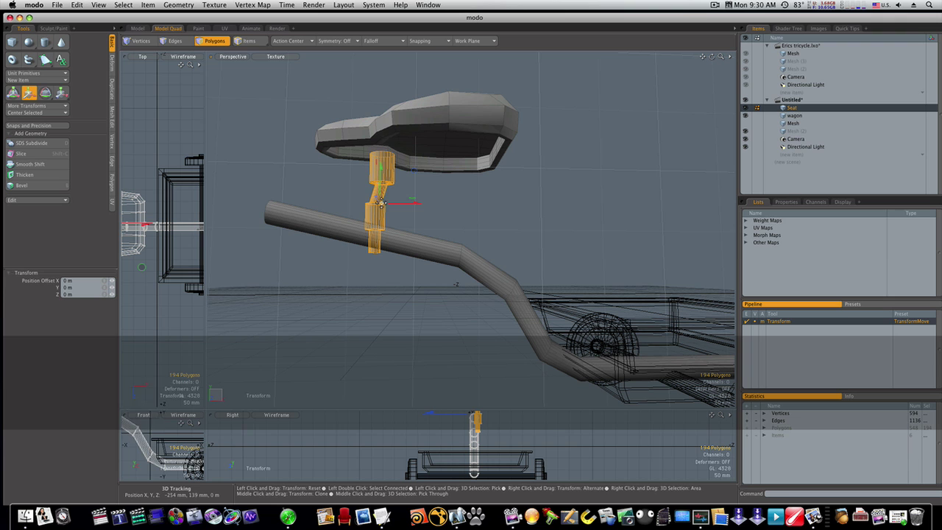
drag(381, 194, 380, 181)
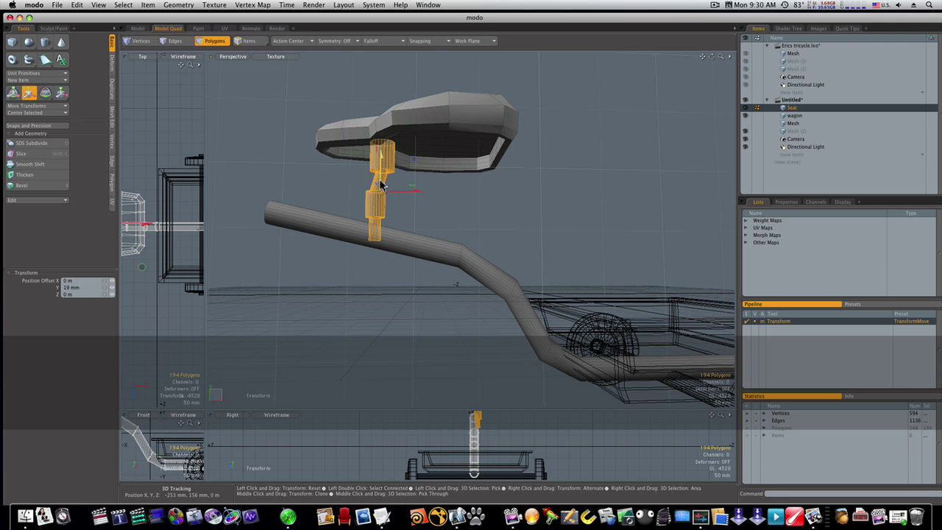
key(space)
click(447, 213)
- Move the whole seat by about -74 mm in X over the seat post
alt+drag(440, 201, 453, 164)
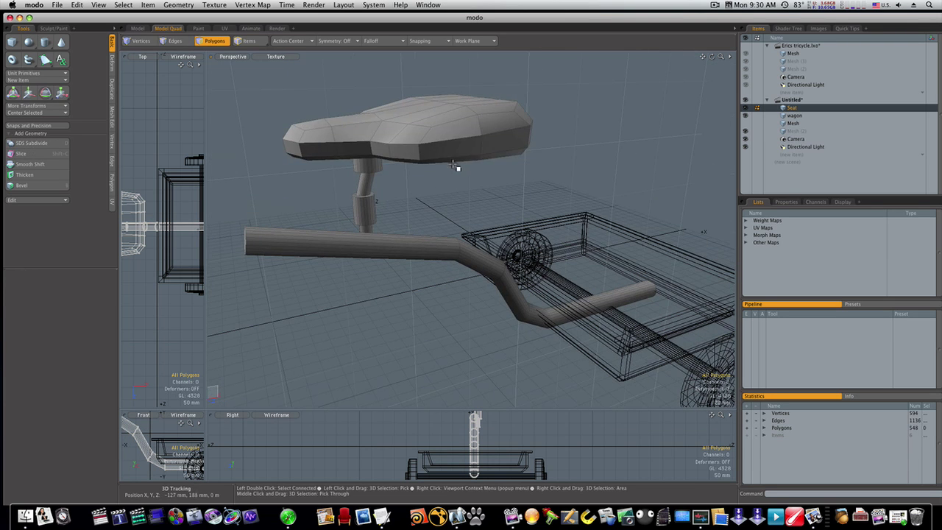
double_click(451, 153)
key(w)
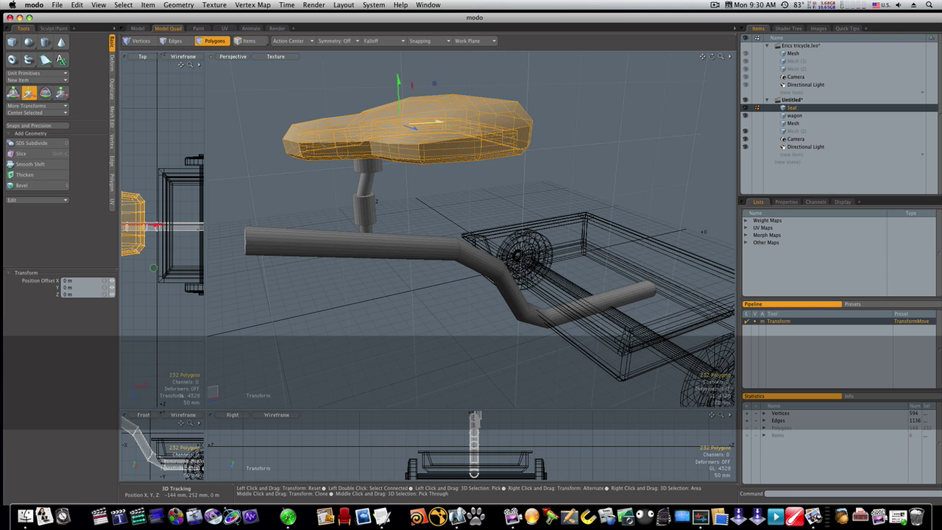
drag(446, 127, 382, 125)
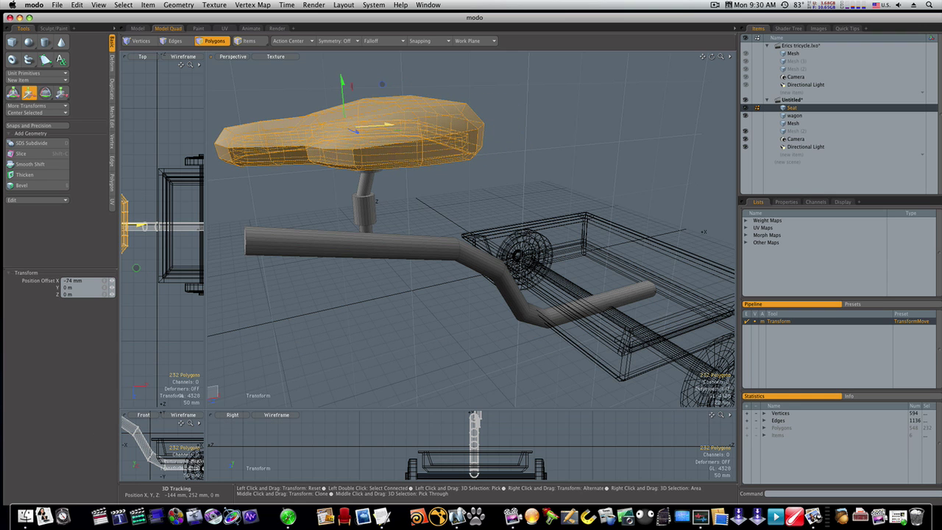
- Add the seat post to the seat selection and move both together in X toward the frame's bend
scroll(443, 220, down, 5)
alt+drag(443, 220, 460, 228)
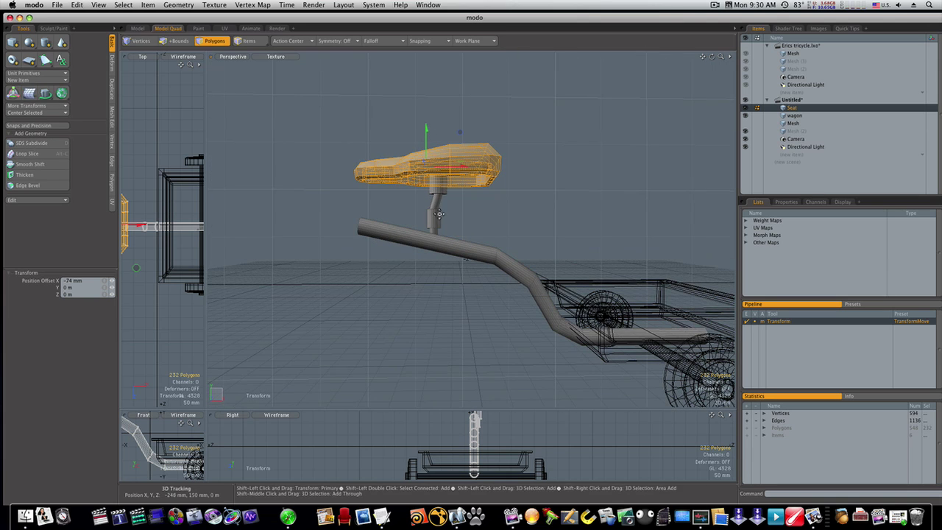
key(space)
shift+double_click(438, 220)
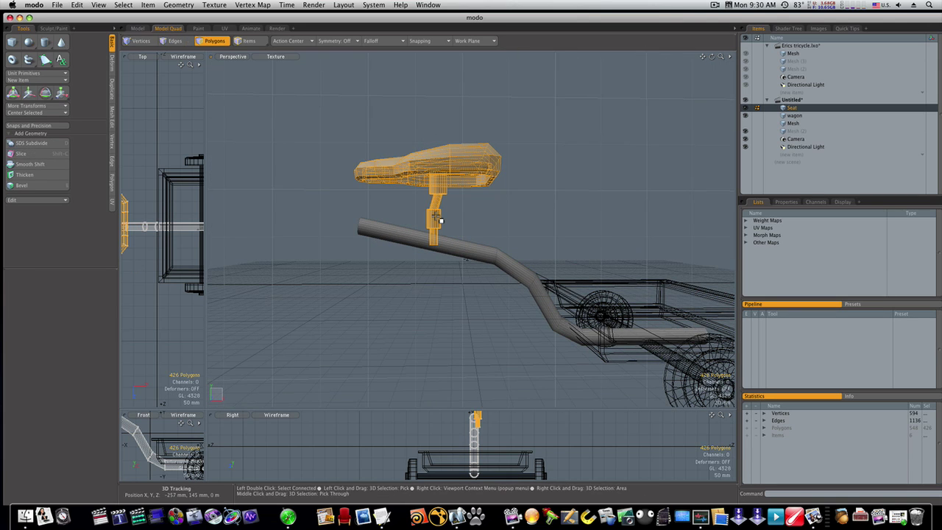
key(w)
drag(451, 203, 519, 191)
key(e)
key(super+z)
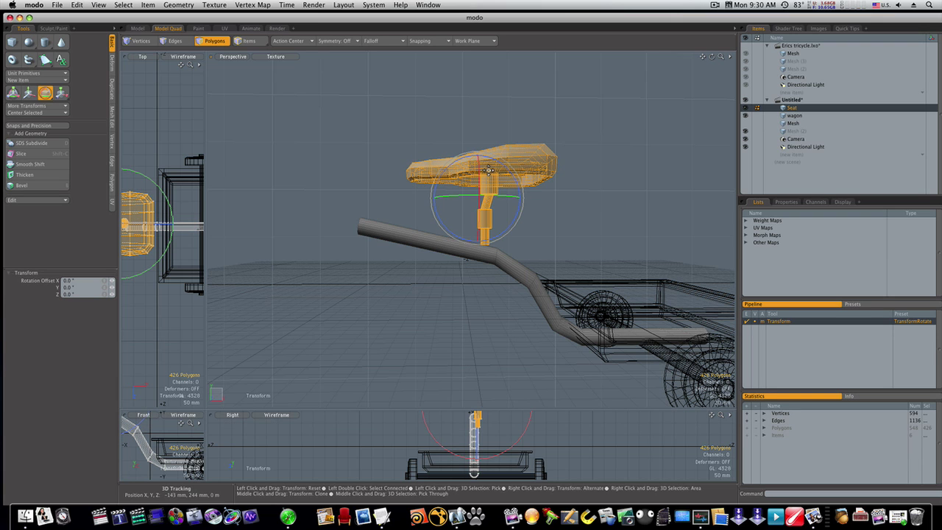
- Lower the seat and its post slightly into the frame tube and clear the selection
key(w)
drag(477, 175, 477, 186)
key(space)
click(513, 211)
- Select only the seat post and rotate it about -10° in Z to tilt it between seat and frame
ctrl+alt+drag(502, 220, 528, 220)
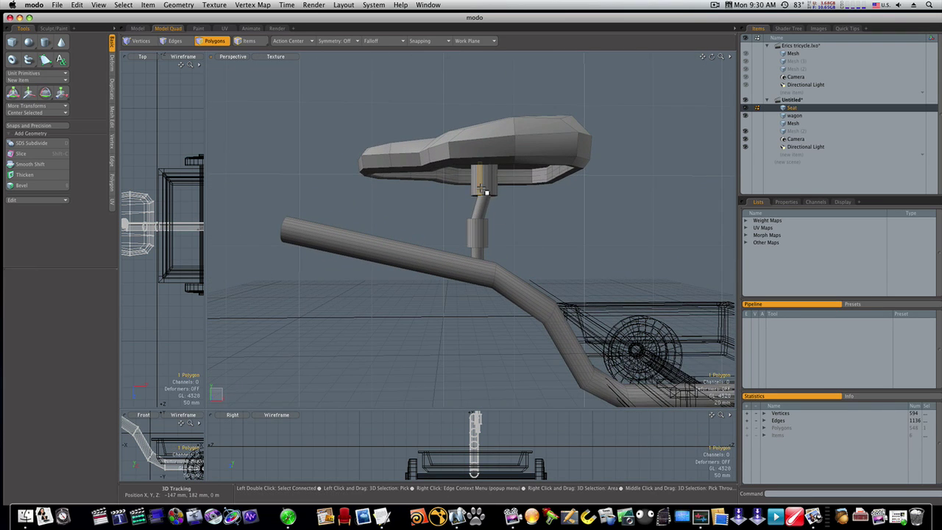
double_click(481, 190)
key(e)
drag(505, 186, 510, 190)
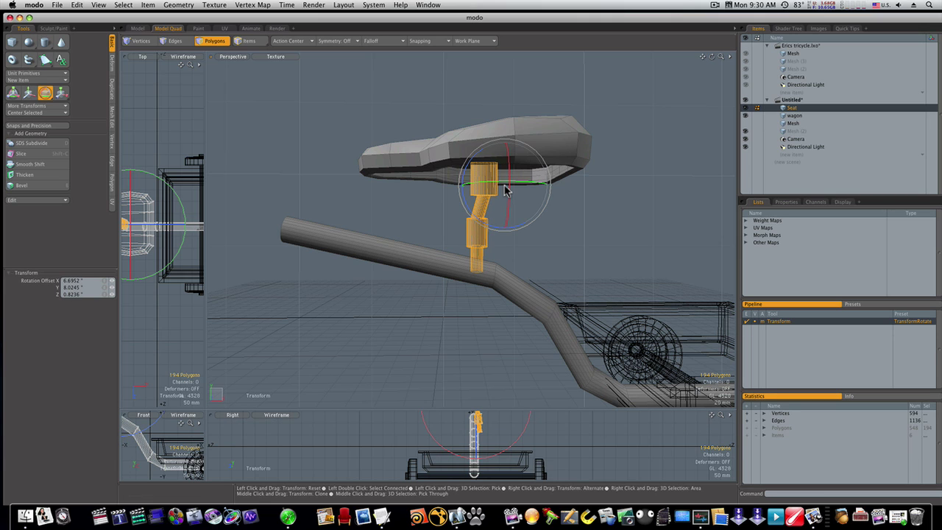
key(super+z)
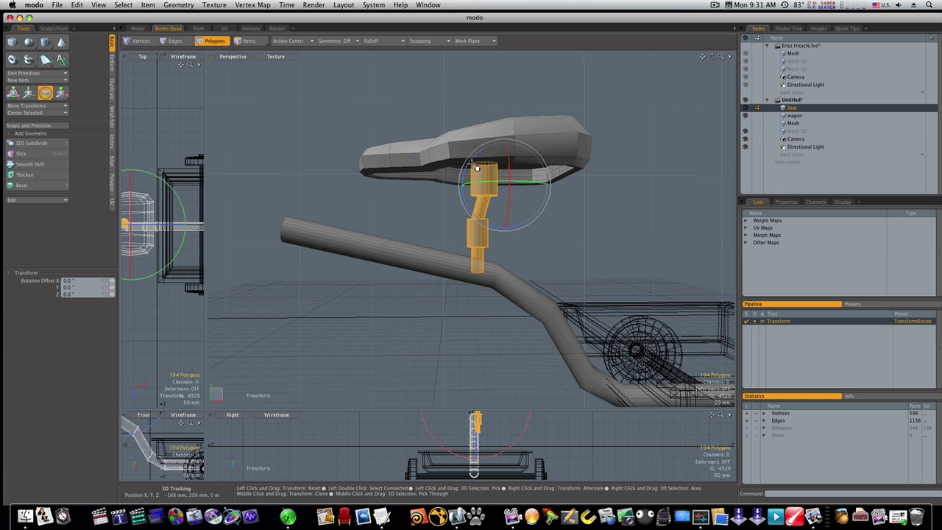
drag(469, 164, 474, 158)
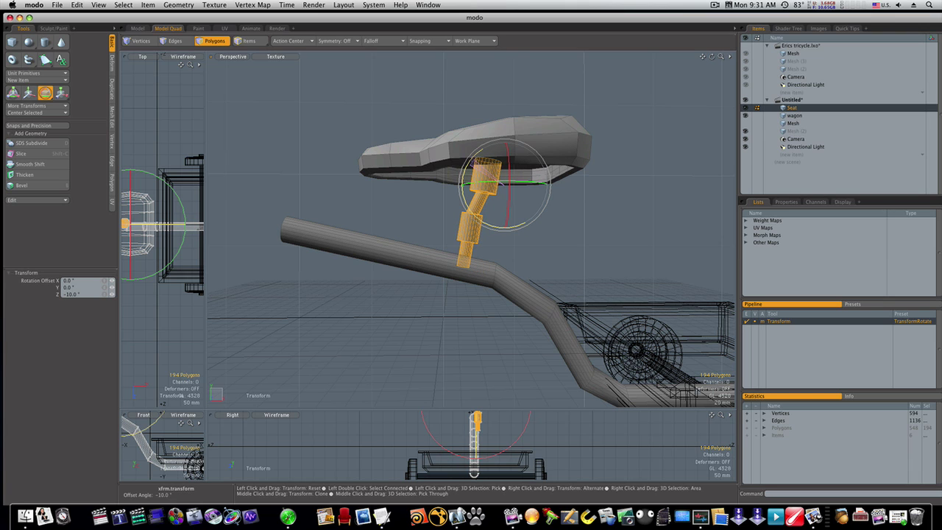
drag(473, 161, 477, 161)
key(space)
click(537, 235)
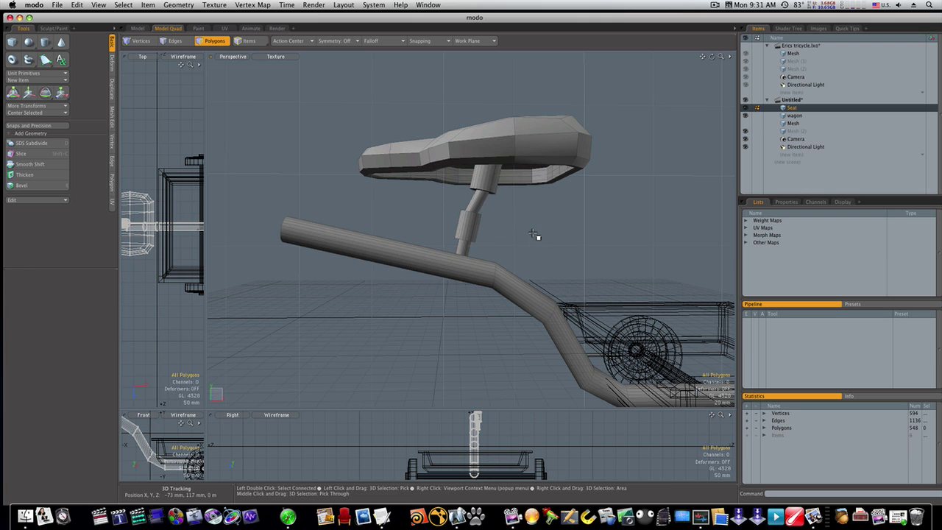
- Loop-slice the ring face on top of the post's lower collar with a single free cut
ctrl+alt+drag(532, 234, 570, 239)
alt+drag(570, 239, 560, 251)
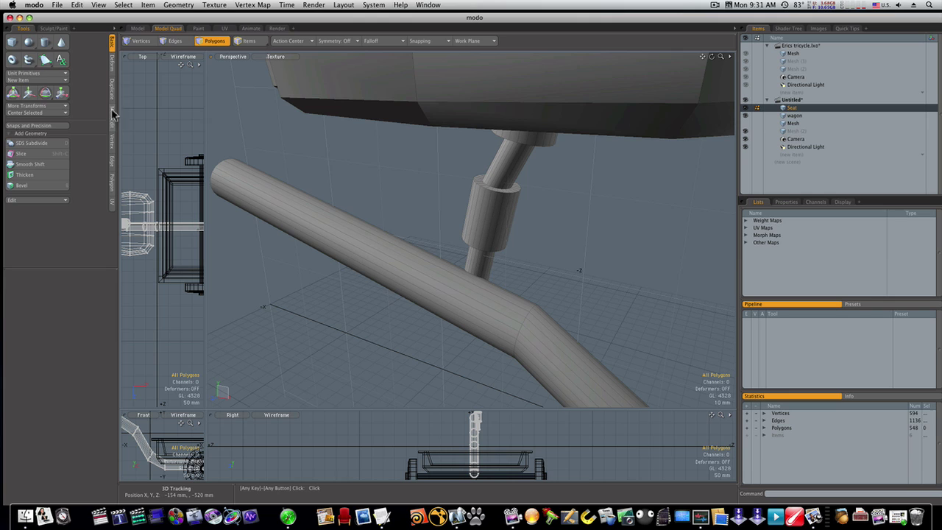
click(112, 113)
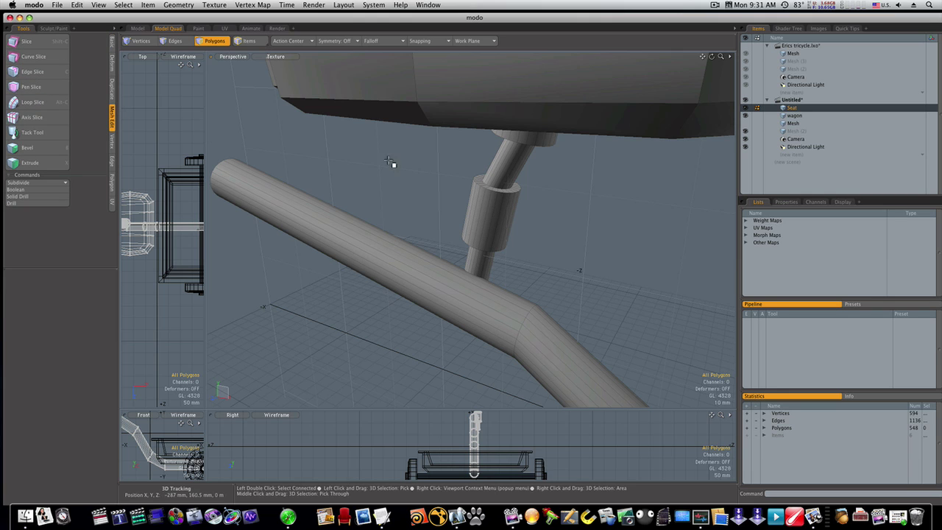
drag(489, 189, 505, 191)
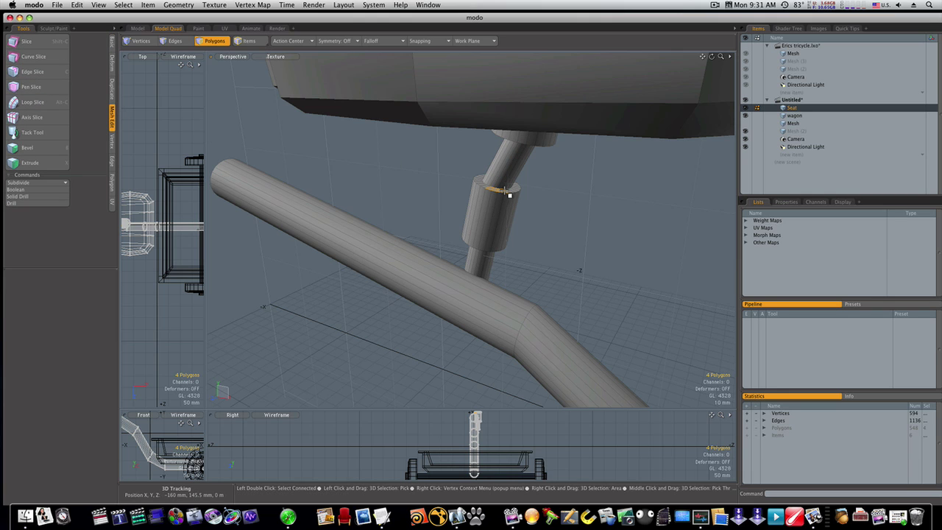
key(alt+c)
click(504, 191)
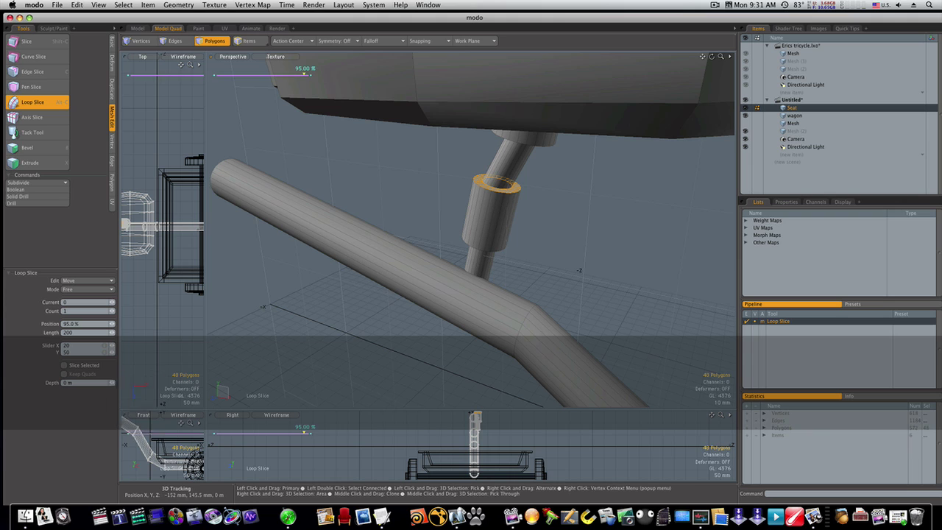
drag(638, 234, 612, 231)
key(Escape)
- Loop-slice the narrow post section above the lower collar in Symmetry mode with count 2 at 10%
drag(508, 181, 513, 180)
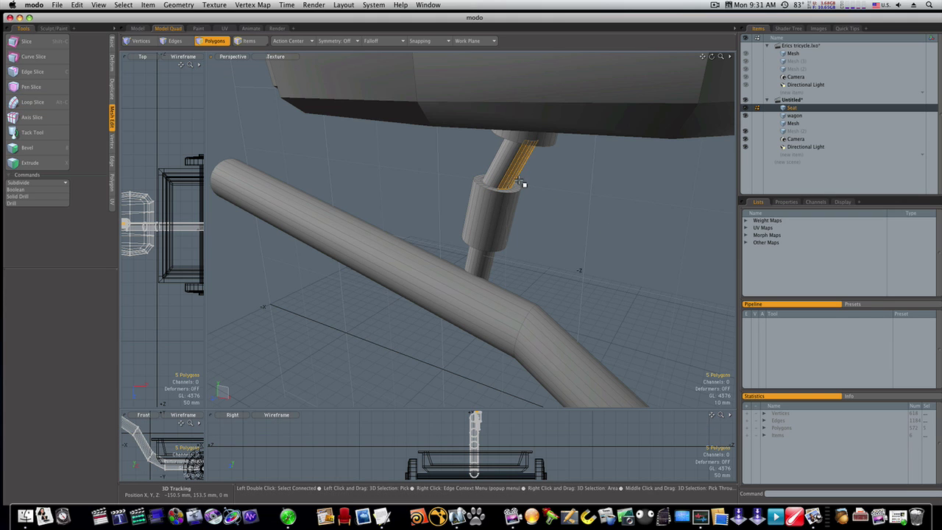
key(alt+c)
click(532, 183)
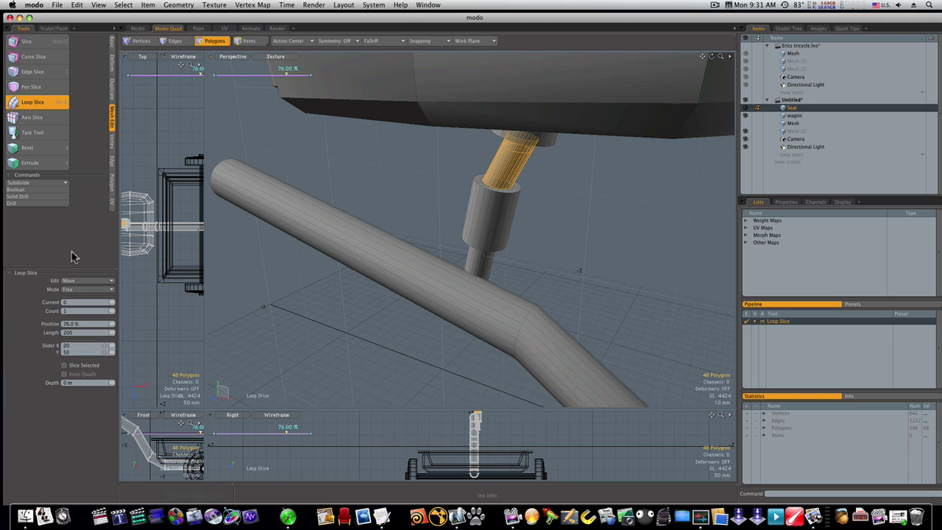
click(89, 289)
click(88, 303)
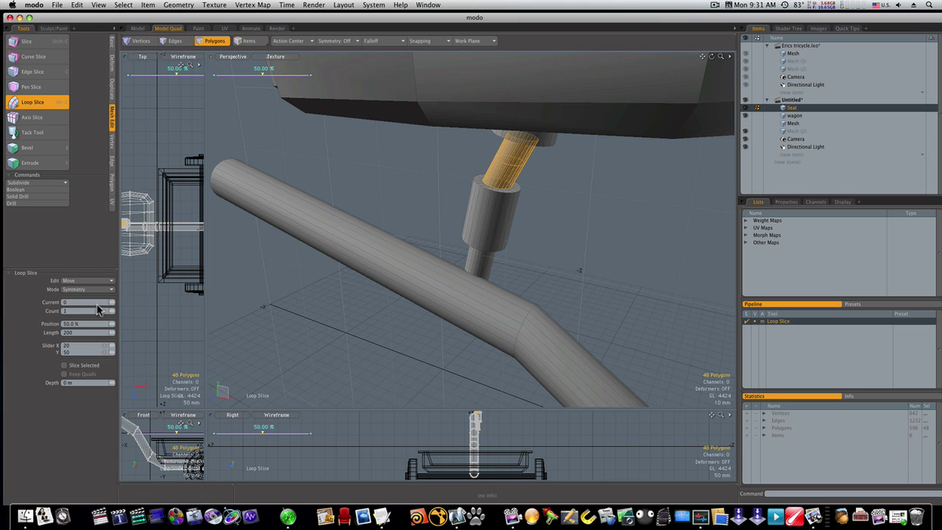
click(113, 311)
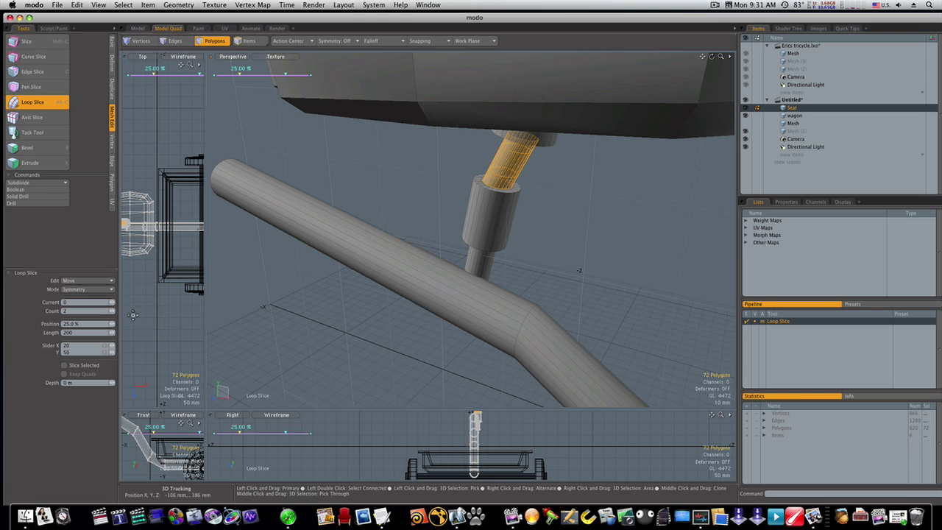
drag(527, 251, 520, 250)
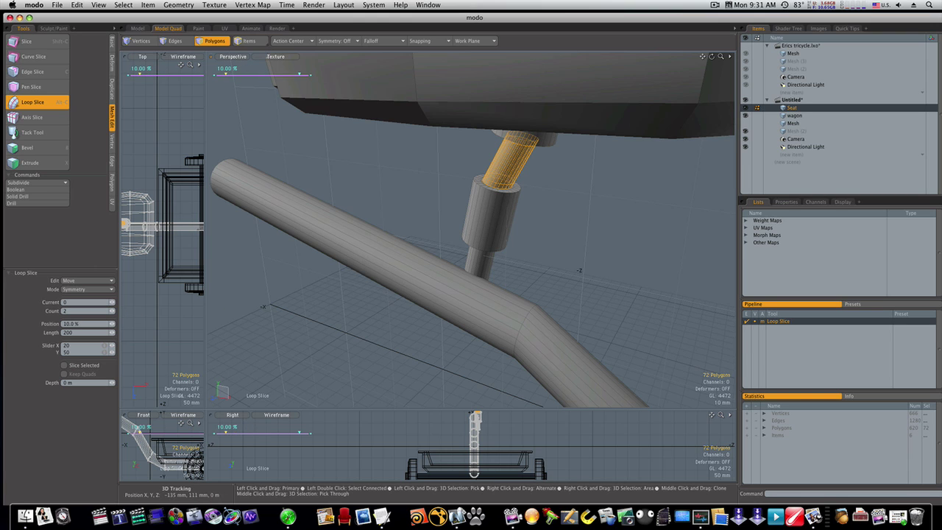
key(Escape)
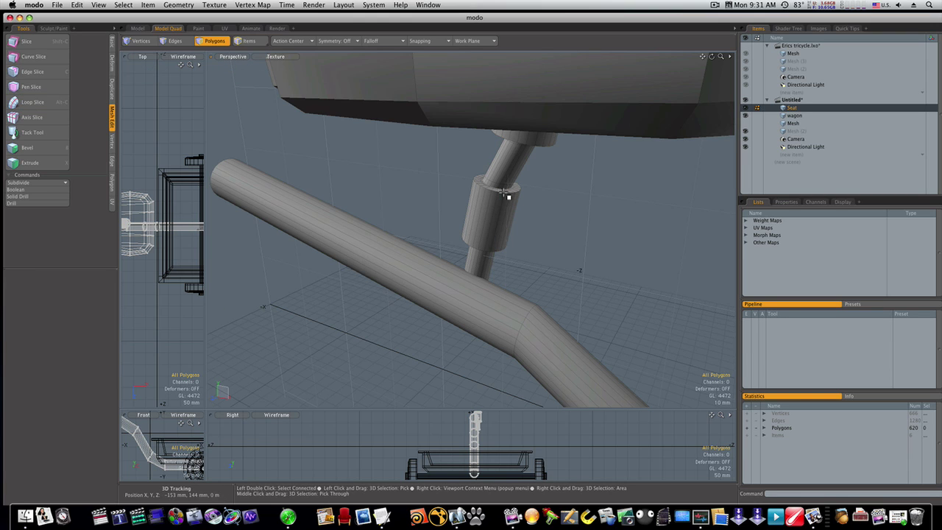
- Add two symmetric loop slices to the lower collar's top ring face at 19.5%
click(501, 191)
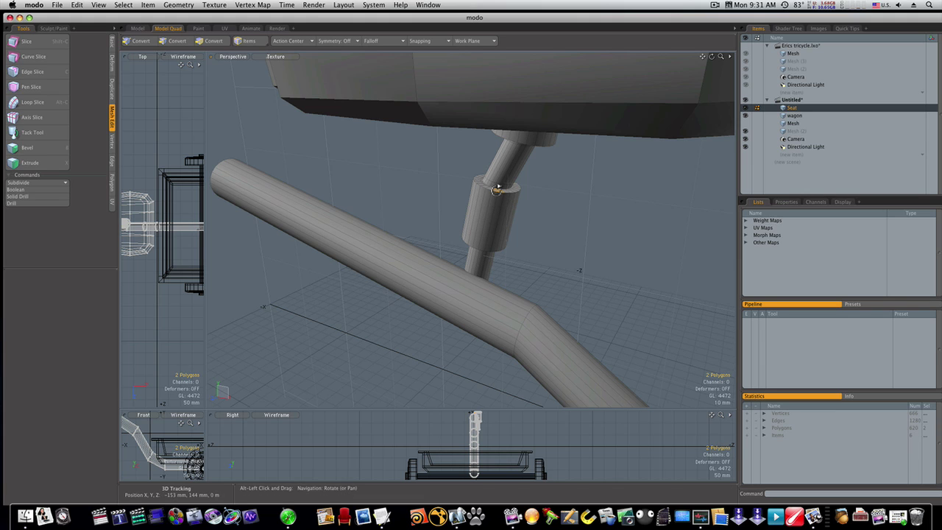
key(alt+c)
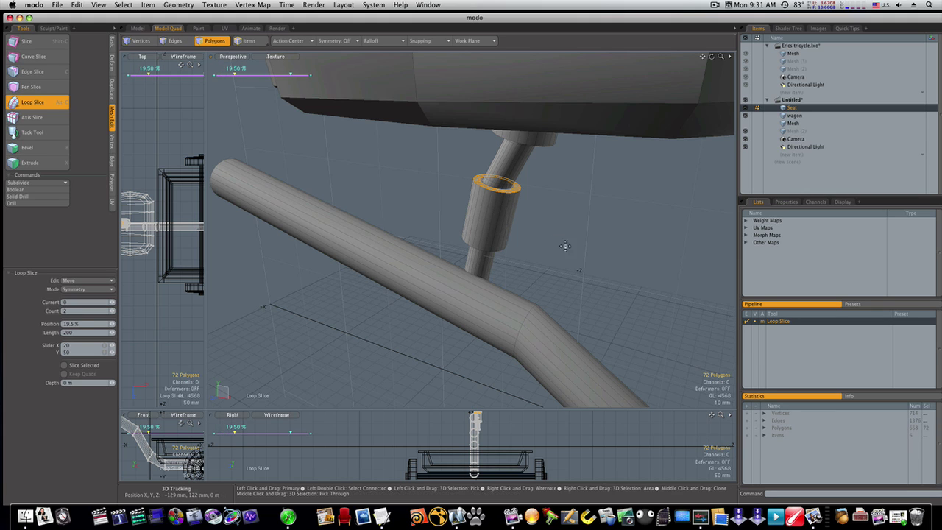
key(Escape)
- Add two symmetric loop slices around the side wall of the post's lower collar
drag(516, 220, 491, 228)
click(497, 223)
click(500, 220)
click(535, 231)
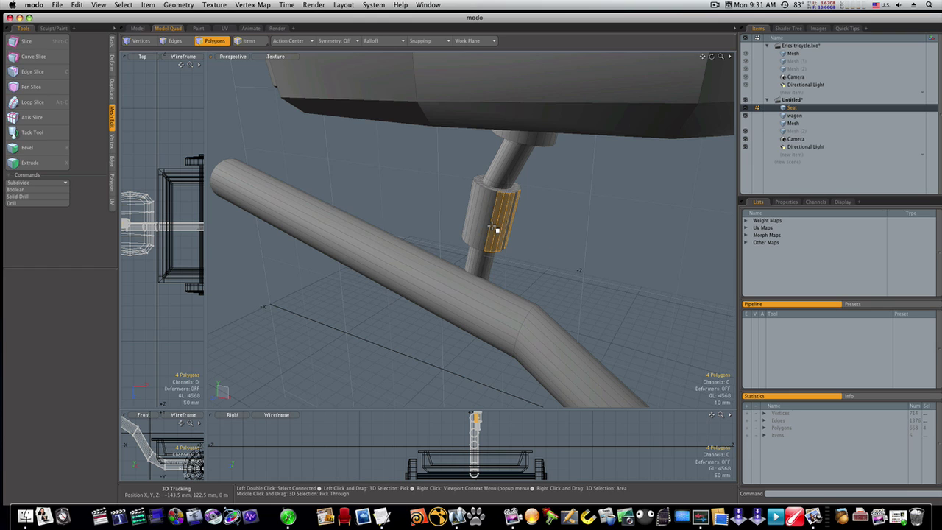
key(alt+c)
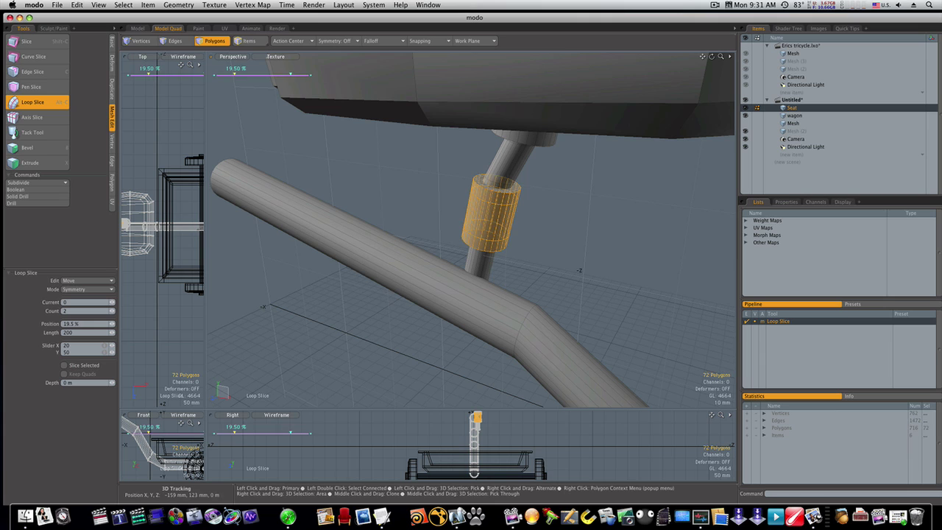
drag(491, 228, 483, 257)
key(space)
click(530, 233)
- Add two symmetric loop slices at 1.5% to the narrow post section entering the frame tube
key(alt+c)
click(486, 258)
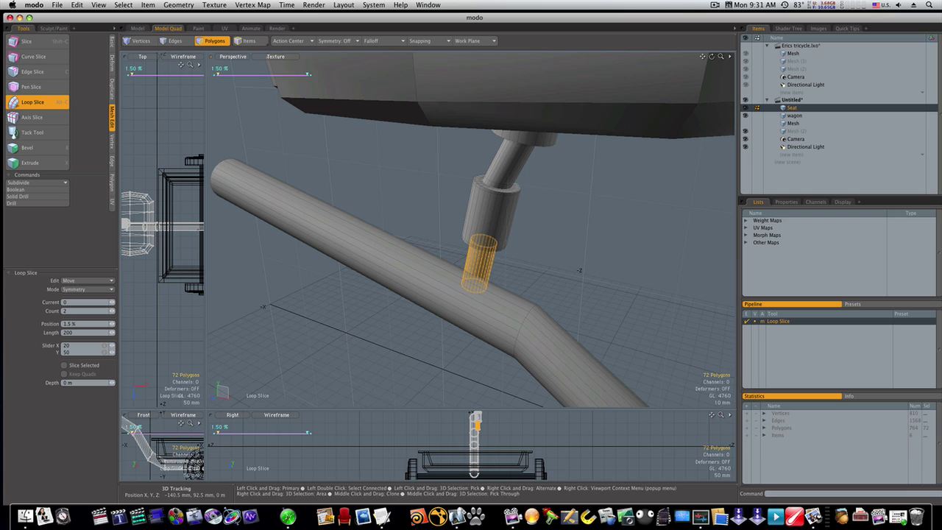
key(space)
click(544, 255)
- Add two symmetric loop slices to the post's wide upper collar beneath the seat
mouse_move(546, 141)
mouse_down()
mouse_move(526, 140)
mouse_move(549, 158)
mouse_move(545, 103)
mouse_up()
key(alt+c)
click(526, 140)
key(space)
click(547, 163)
- Select the whole seat post and shift it in Z to line it up with the frame tube
alt+drag(544, 145, 489, 211)
double_click(504, 224)
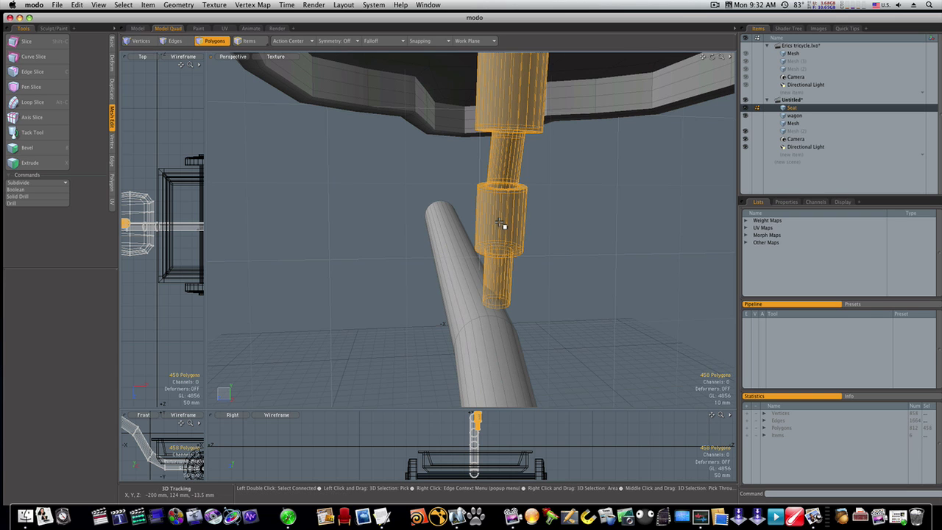
key(w)
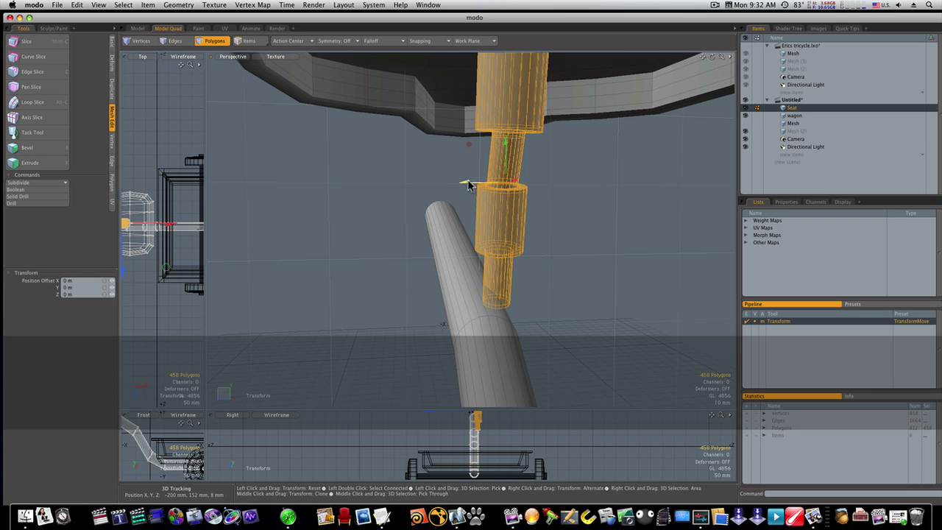
drag(466, 184, 570, 251)
scroll(541, 203, down, 5)
key(Escape)
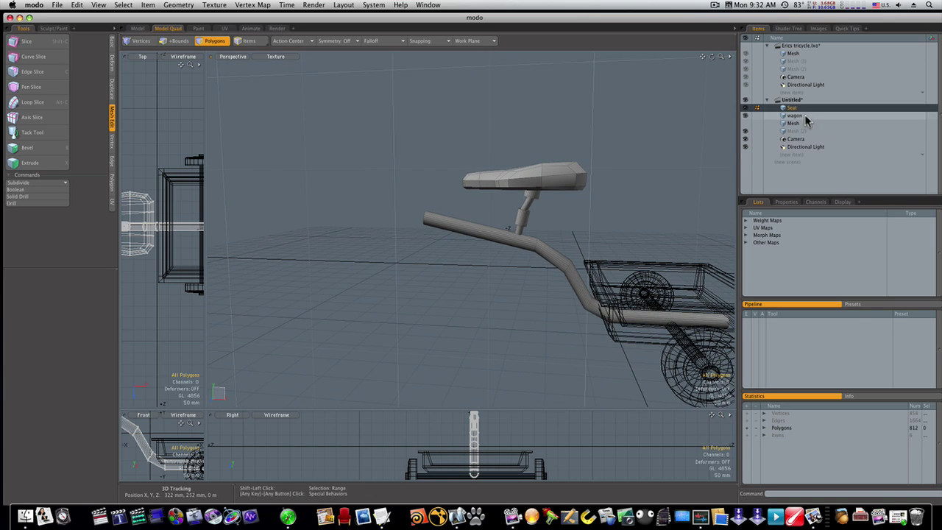
- Remove the duplicate frame tube from the separate Mesh item
shift+click(802, 122)
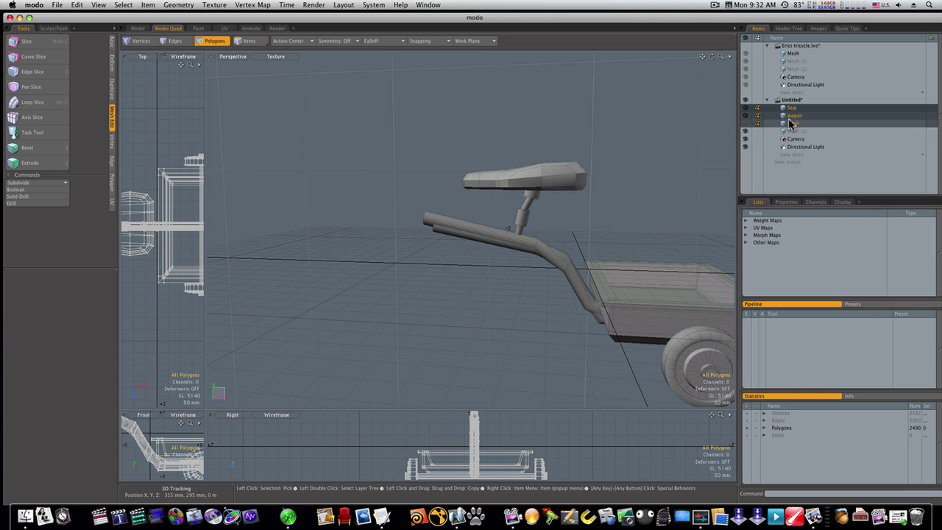
click(792, 116)
click(789, 123)
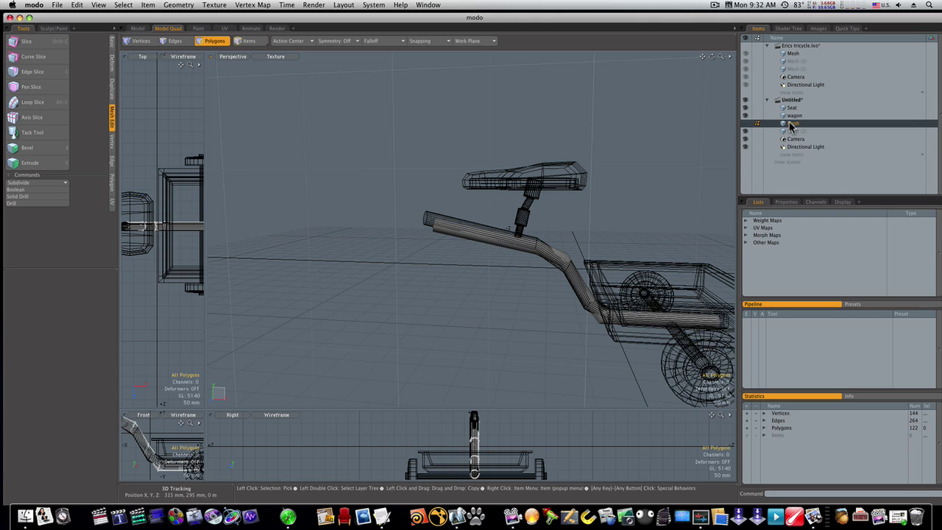
double_click(482, 244)
key(super+x)
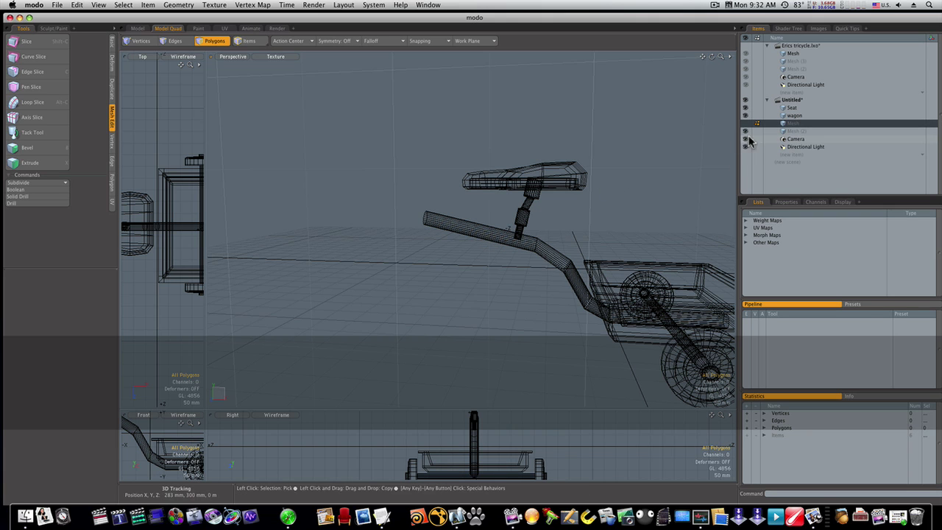
- Select the Seat and wagon items together and display them in the single-view Model layout
click(788, 131)
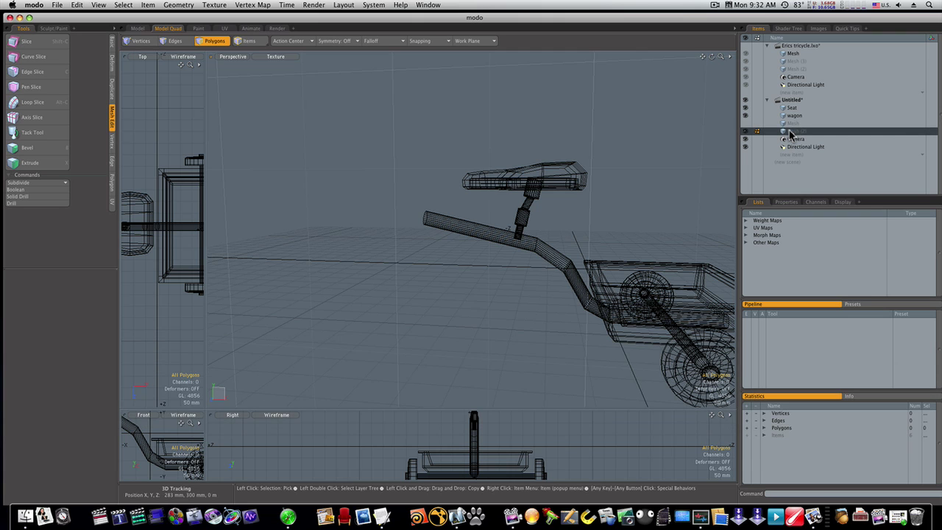
click(791, 124)
click(792, 108)
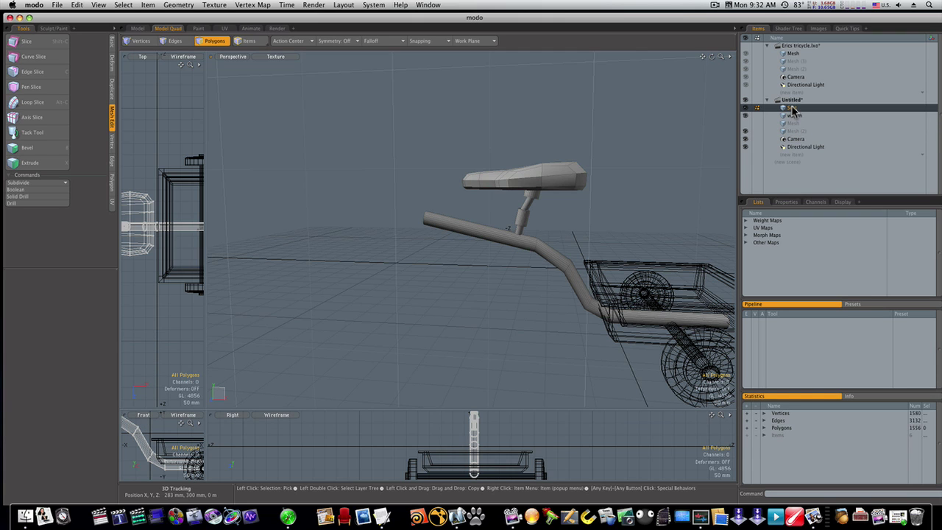
shift+click(793, 116)
mouse_move(610, 268)
alt+mouse_down()
mouse_move(596, 272)
mouse_move(440, 207)
alt+mouse_up()
click(138, 29)
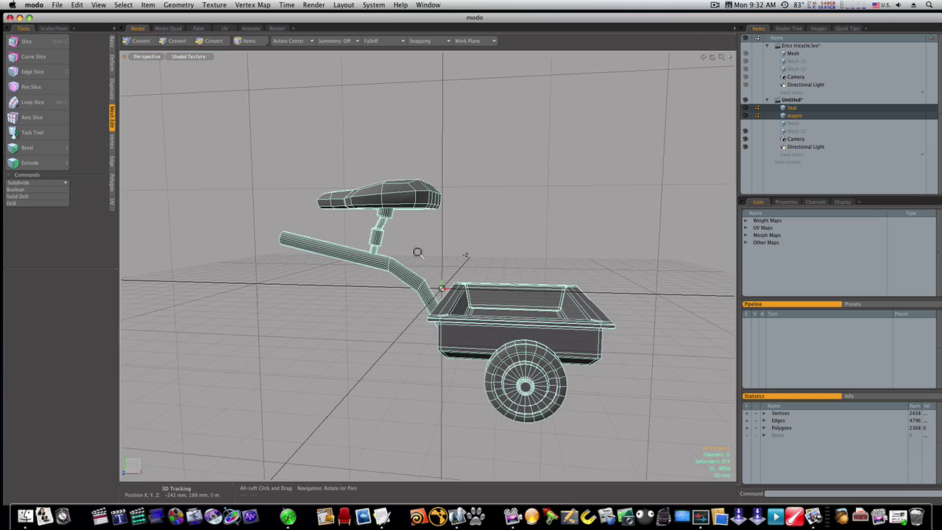
- Examine the assembled seat, frame, wagon underside and rear wheels from several angles
alt+scroll(415, 252, down, 3)
alt+drag(413, 252, 370, 243)
scroll(455, 279, down, 2)
scroll(462, 292, up, 5)
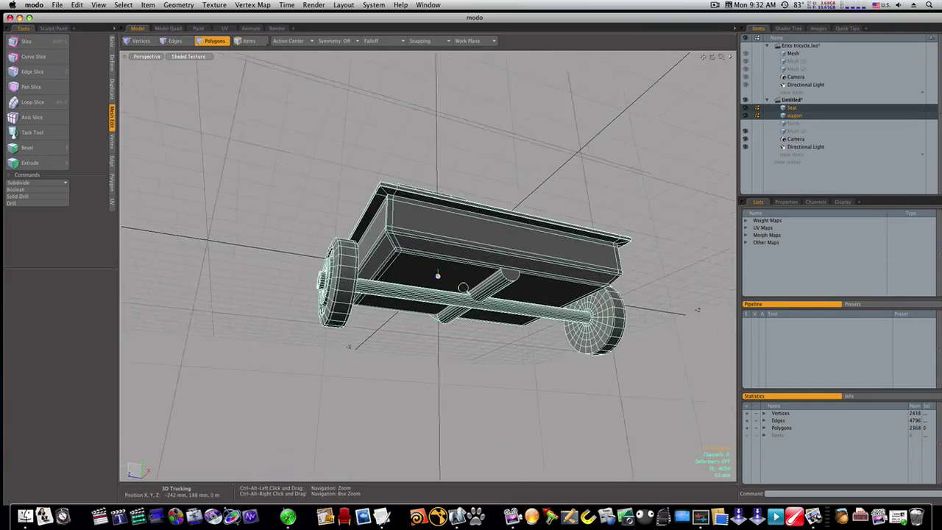
alt+drag(462, 292, 531, 341)
alt+drag(468, 338, 529, 365)
ctrl+alt+drag(457, 329, 565, 331)
alt+drag(413, 314, 416, 358)
key(a)
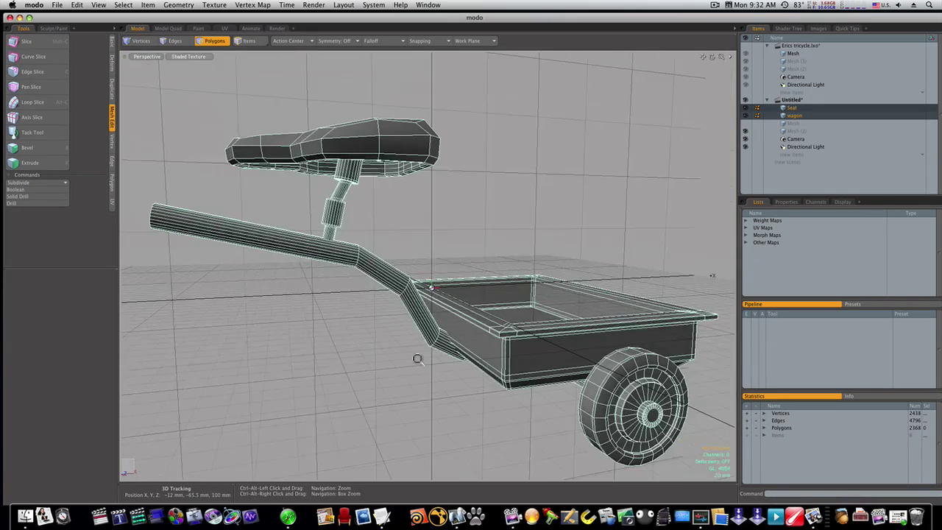
- Select the seat, seat post and frame tube together and lower them slightly along Y relative to the wagon
double_click(353, 152)
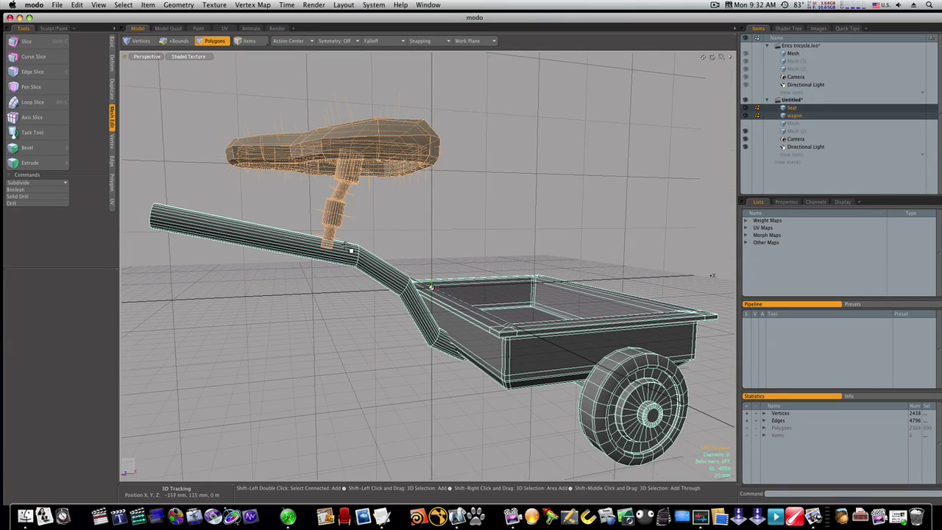
shift+click(351, 250)
key(w)
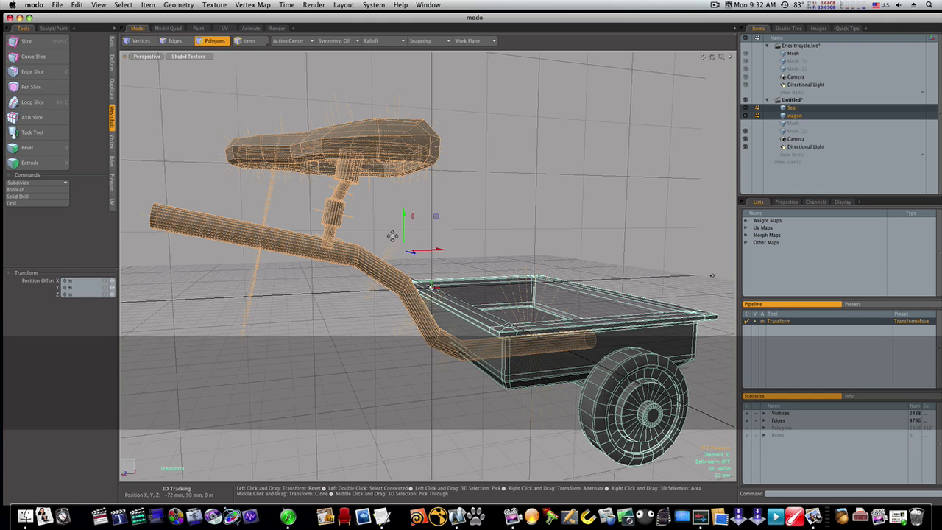
drag(403, 226, 403, 236)
key(q)
click(437, 225)
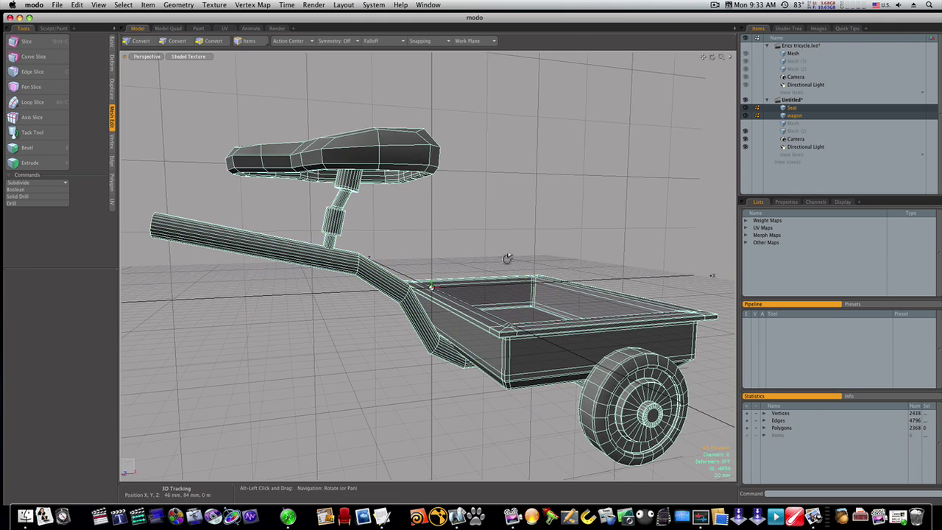
- Set the perspective view to Advanced OpenGL shading and examine the assembled seat, frame and wagon from several angles
alt+drag(507, 259, 408, 258)
click(185, 56)
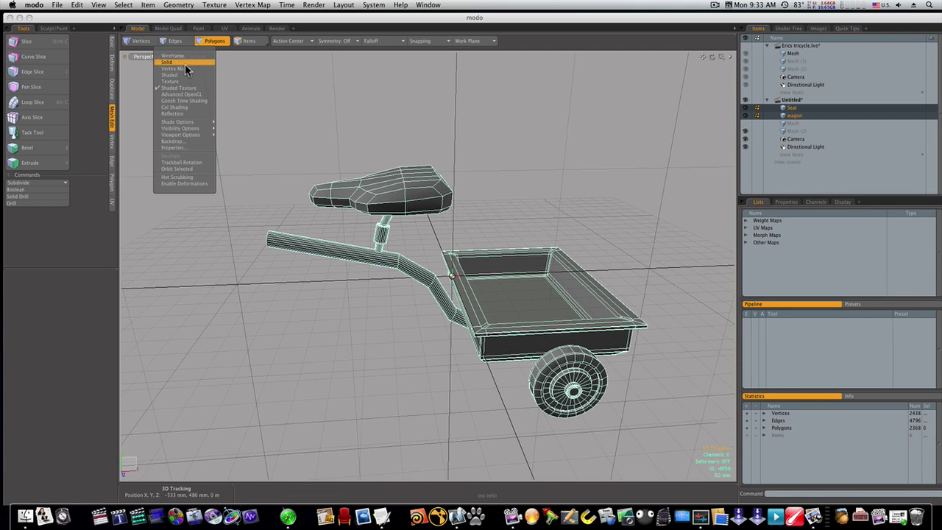
click(199, 96)
alt+drag(343, 214, 343, 197)
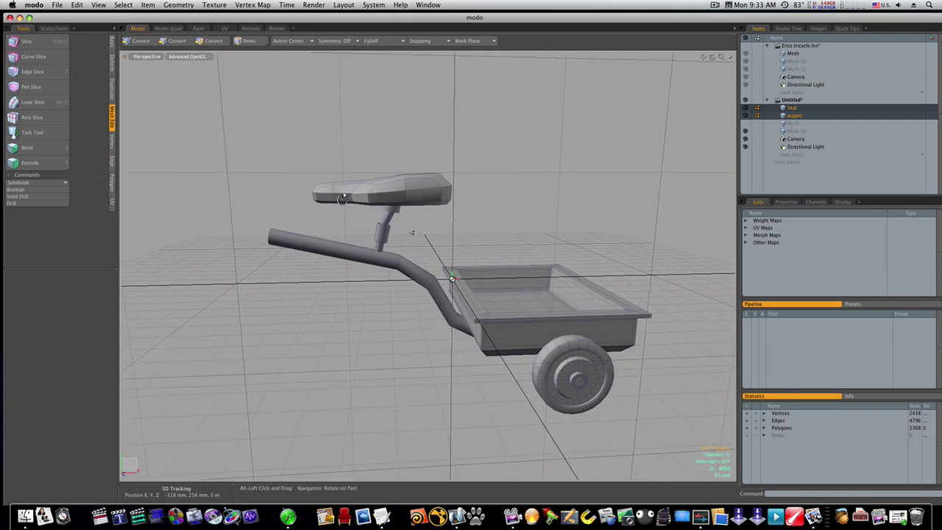
ctrl+alt+drag(410, 250, 390, 248)
mouse_move(390, 248)
alt+mouse_down()
mouse_move(414, 242)
mouse_move(361, 218)
mouse_move(284, 238)
mouse_move(382, 243)
alt+mouse_up()
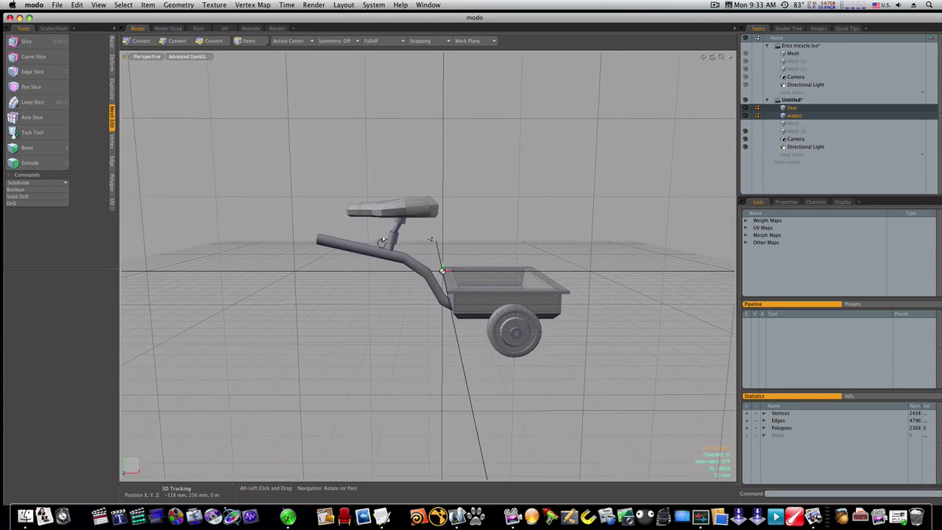
alt+drag(324, 234, 329, 251)
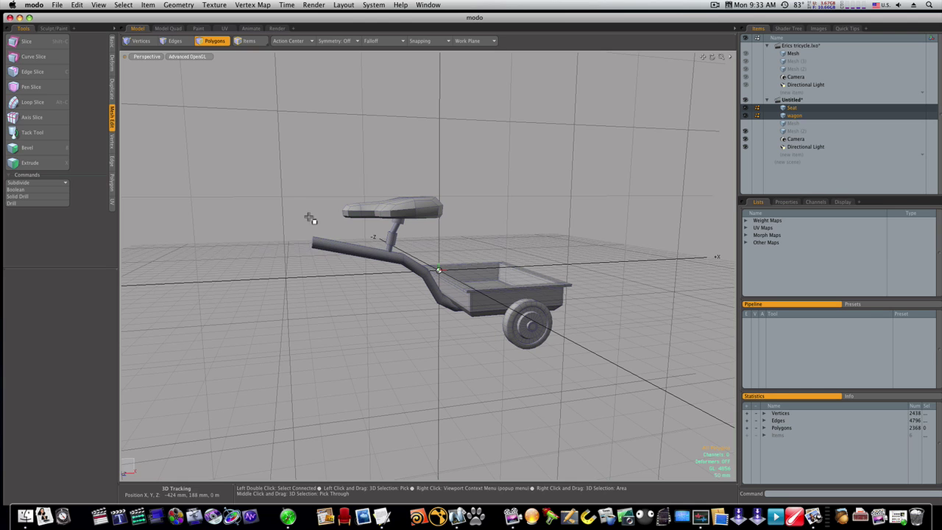
alt+drag(366, 314, 346, 305)
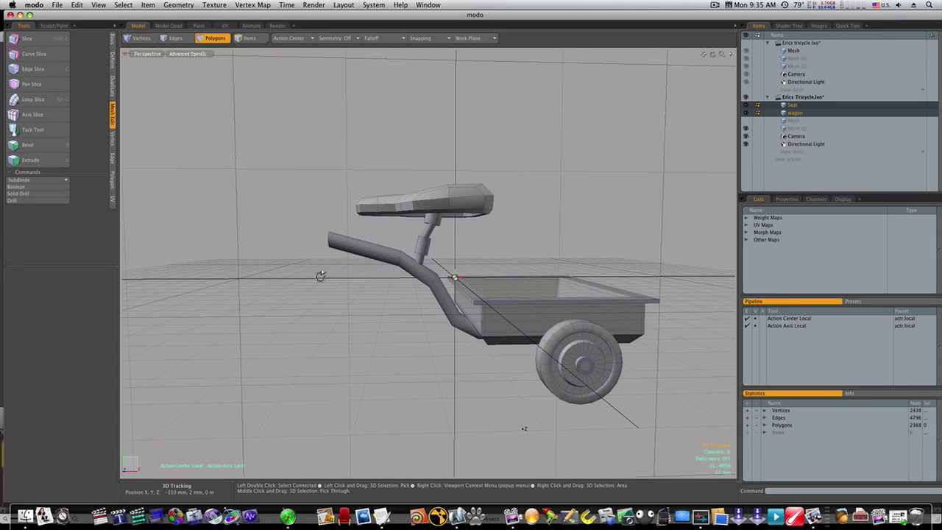
mouse_move(320, 275)
alt+mouse_down()
mouse_move(328, 280)
mouse_move(317, 287)
mouse_move(312, 279)
alt+mouse_up()
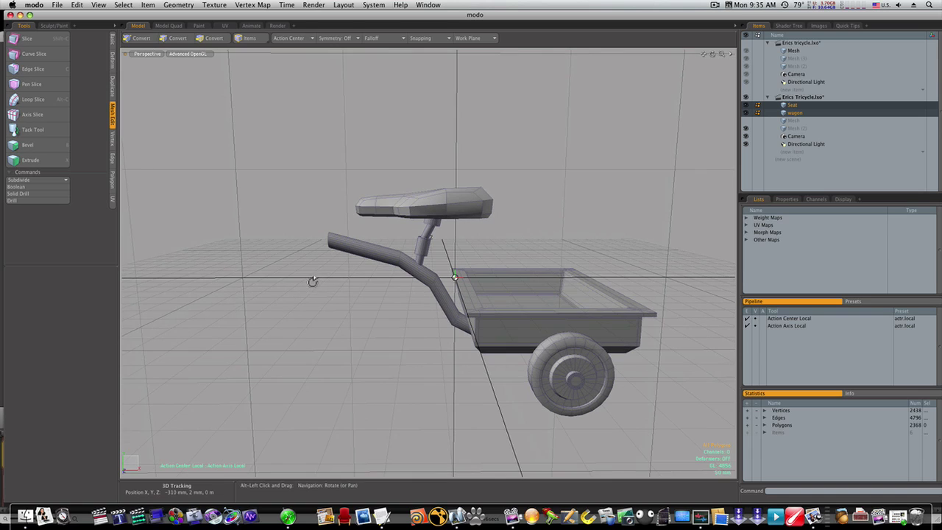
- In the enlarged four-view layout, draw a flat 24-sided Y-axis cylinder disc with 38 mm radius just ahead of the frame tube's front end
click(114, 42)
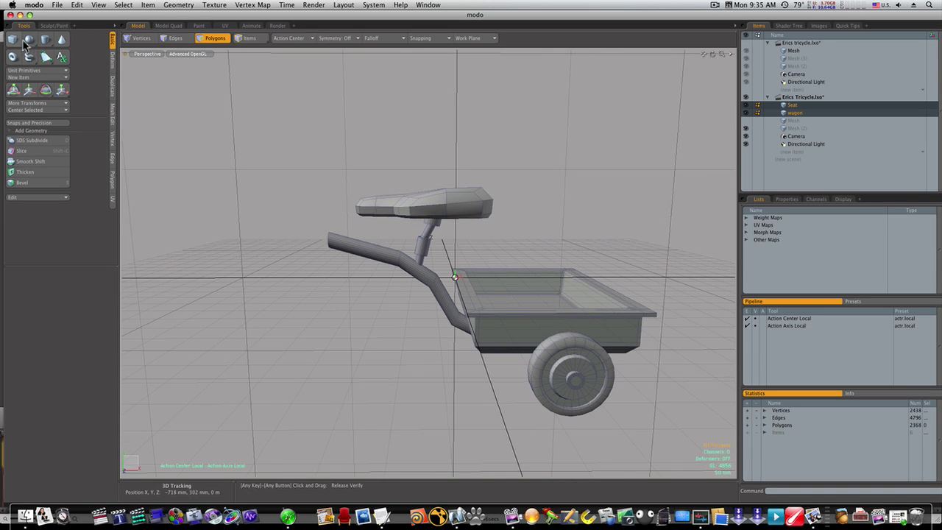
click(46, 39)
alt+drag(273, 235, 304, 299)
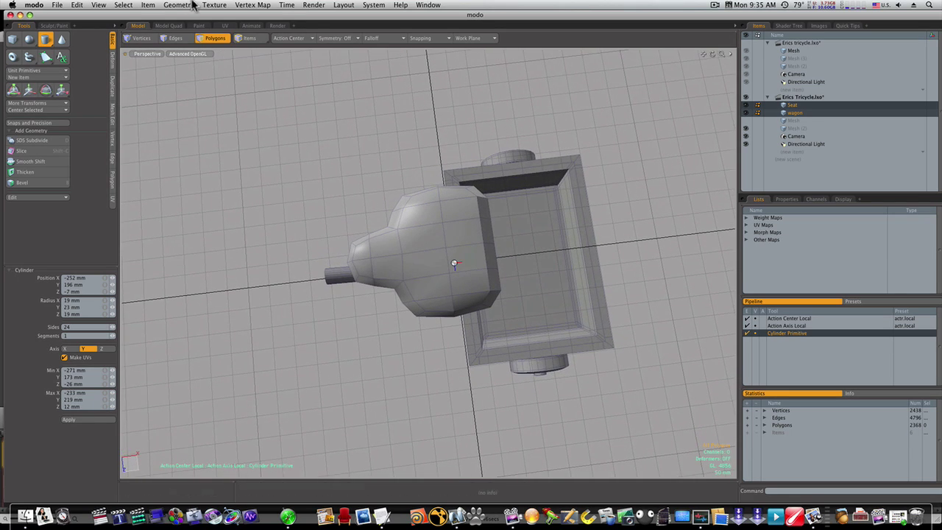
click(168, 26)
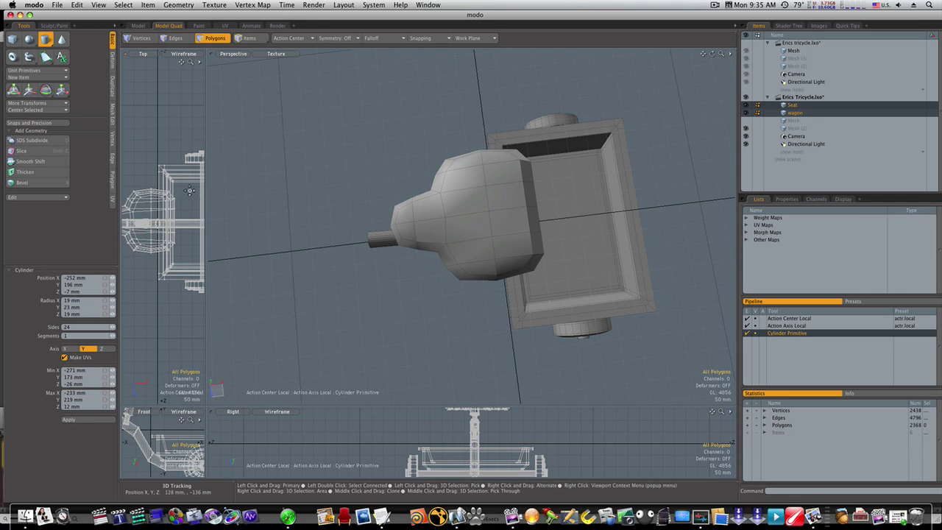
drag(206, 188, 380, 199)
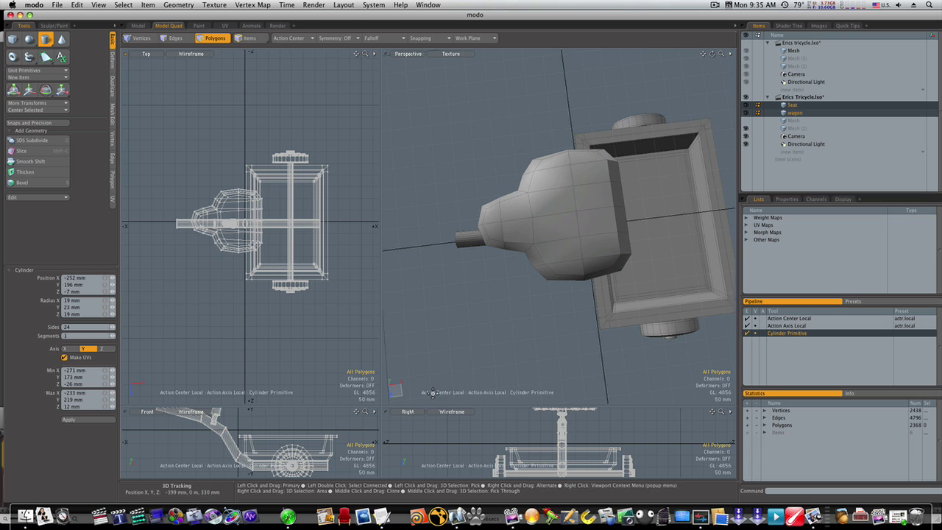
drag(434, 404, 434, 223)
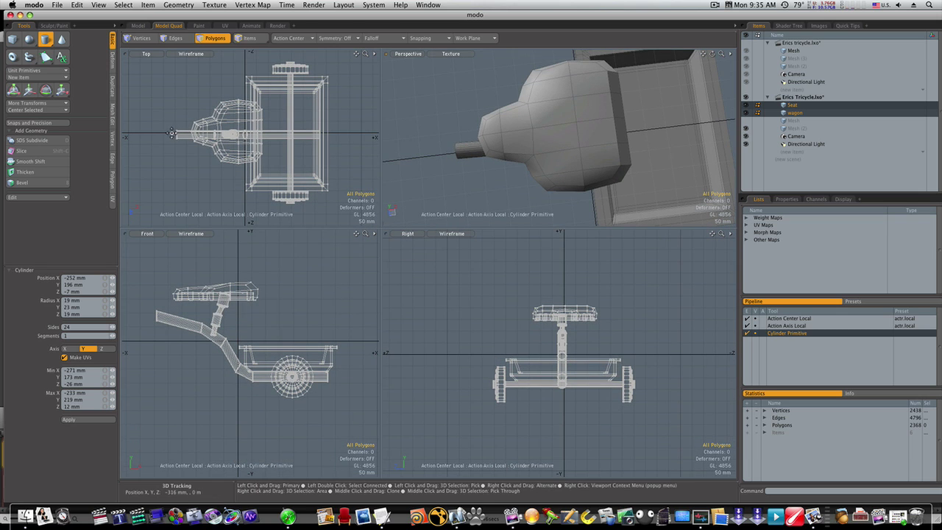
click(170, 133)
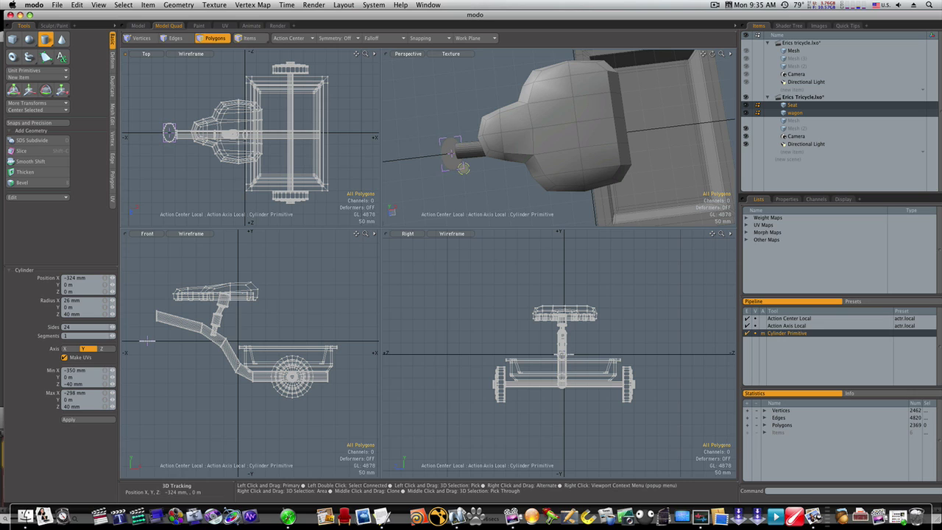
drag(177, 142, 177, 142)
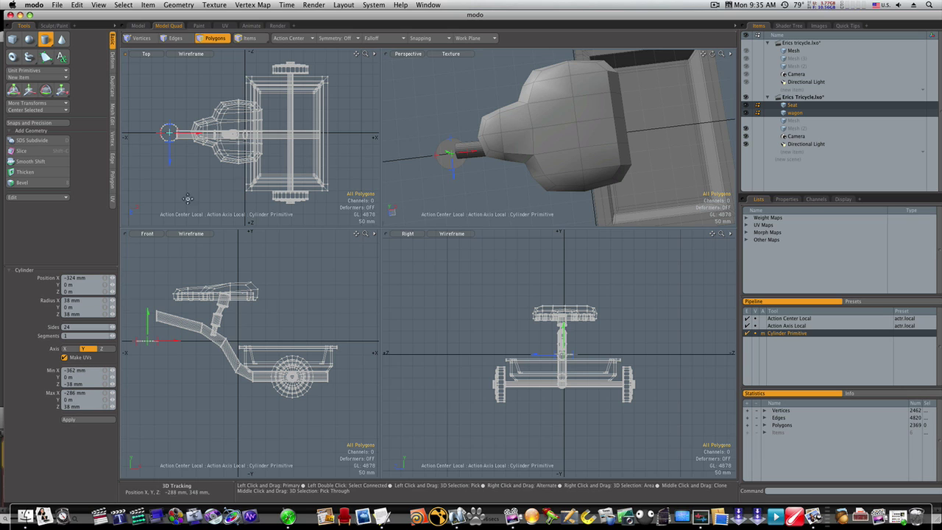
- Extend the disc into a cylinder 67 mm tall and set its radius to 35 mm in X and 35.4 mm in Z
click(139, 26)
alt+drag(334, 322, 345, 238)
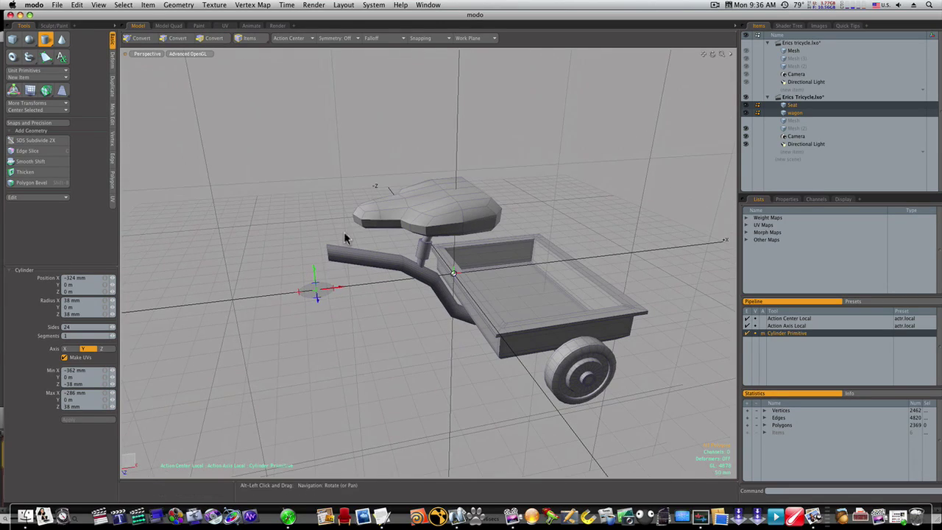
drag(316, 290, 336, 303)
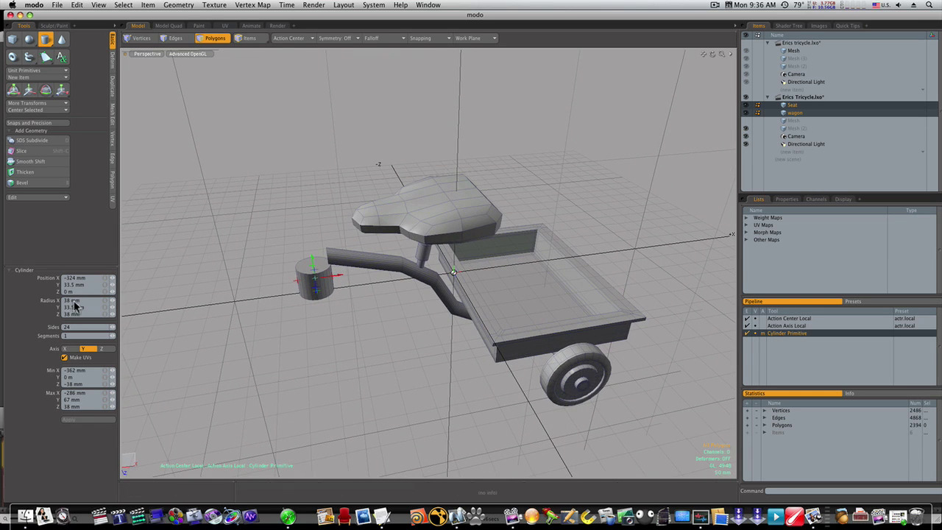
drag(112, 301, 110, 301)
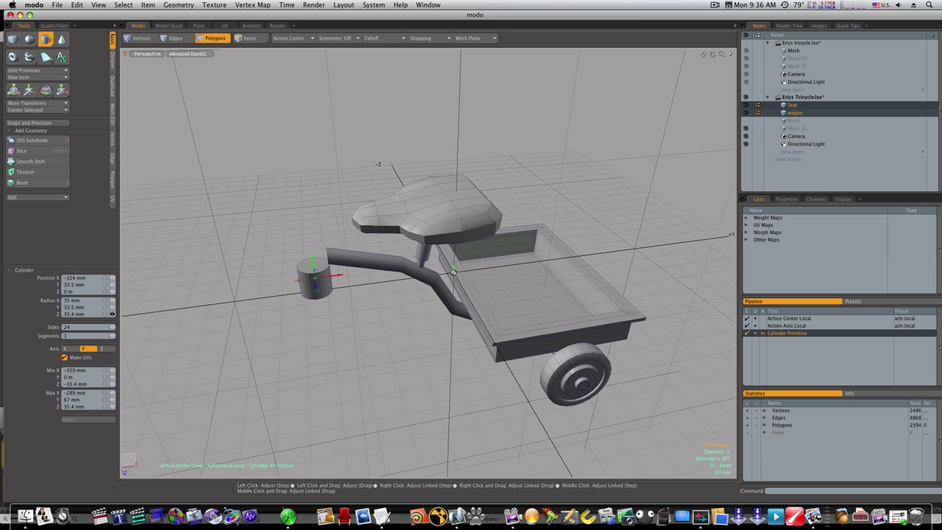
alt+drag(267, 329, 283, 362)
key(space)
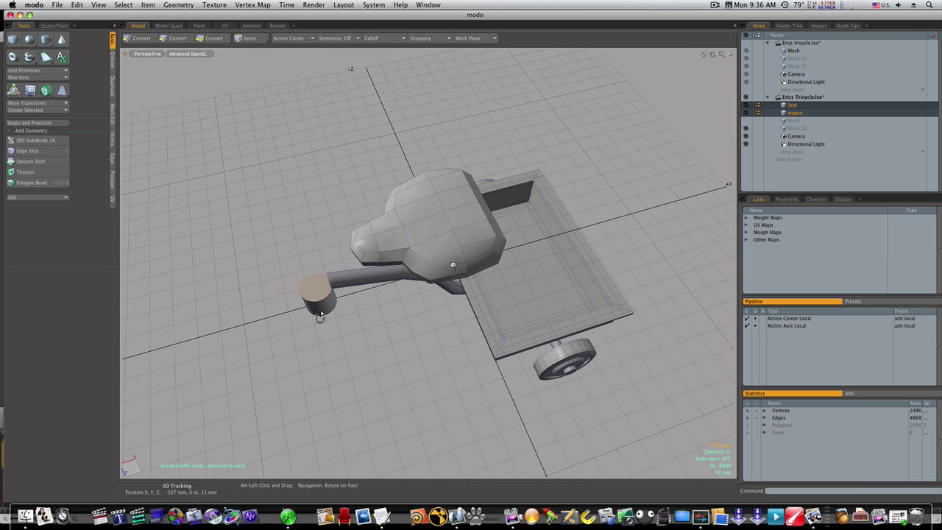
- Bevel both end caps of the cylinder with a -9.2 mm inset, extrude them into flanges and inset the end faces
alt+drag(316, 308, 324, 336)
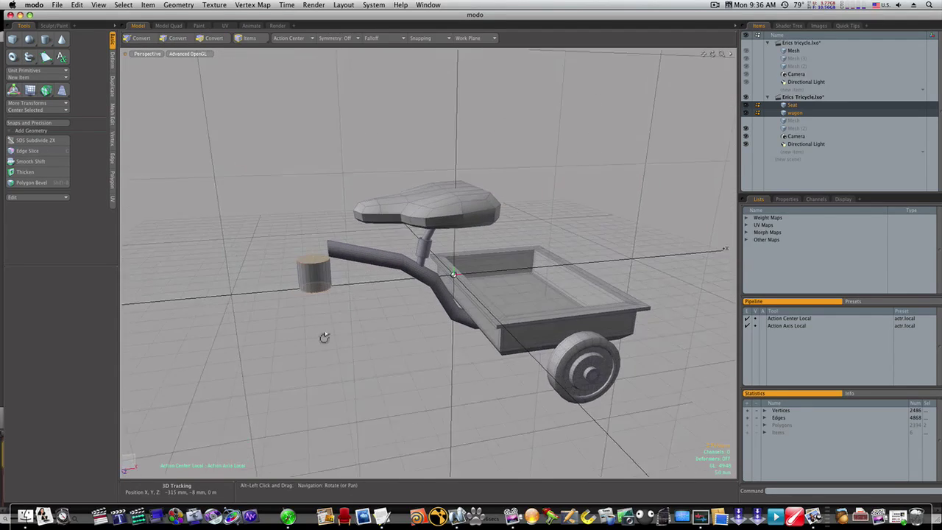
key(b)
click(317, 338)
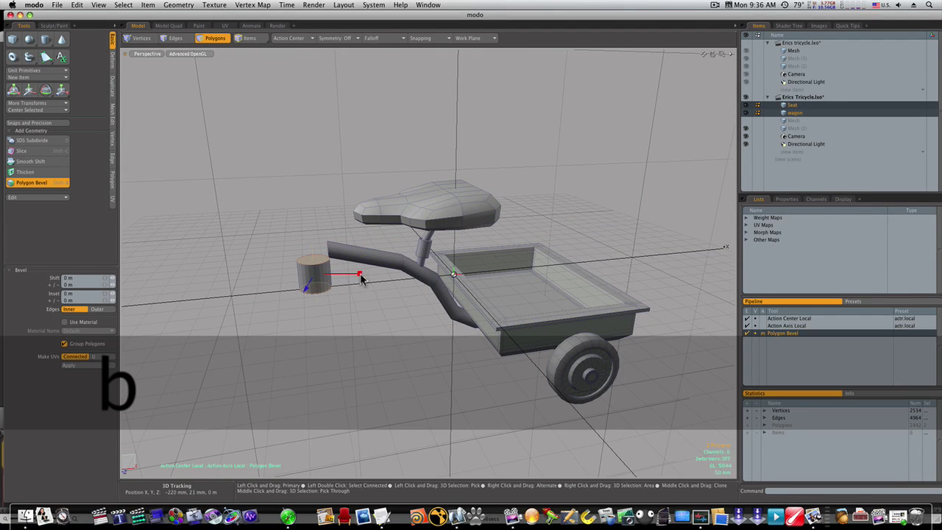
drag(359, 275, 358, 274)
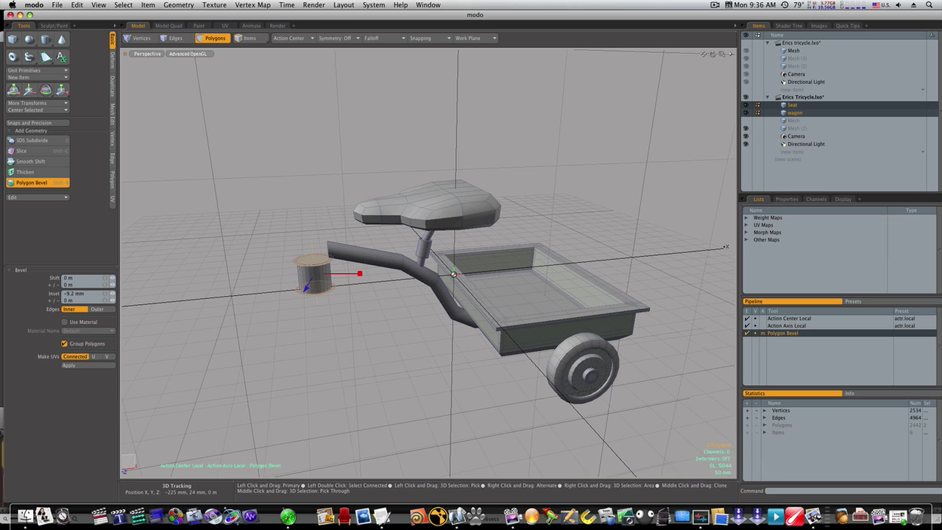
shift+click(341, 299)
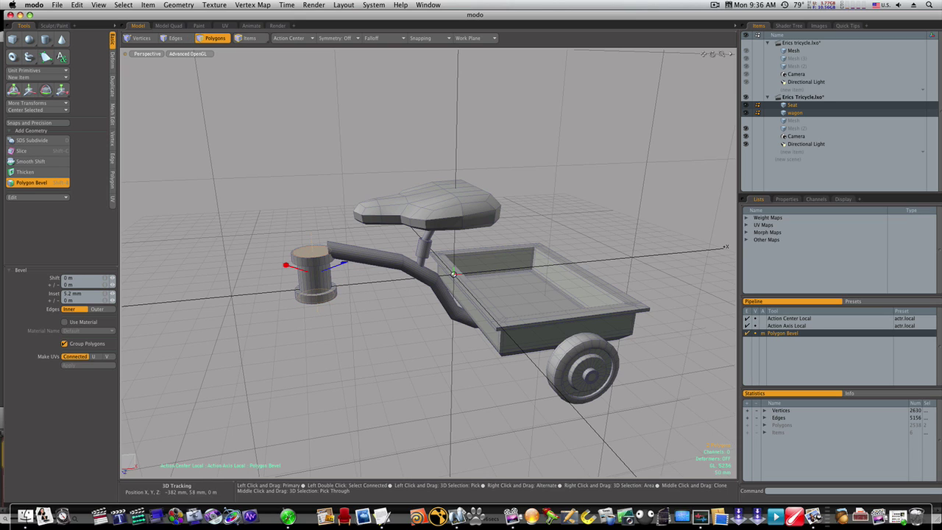
shift+click(280, 271)
shift+click(284, 271)
key(space)
key(space)
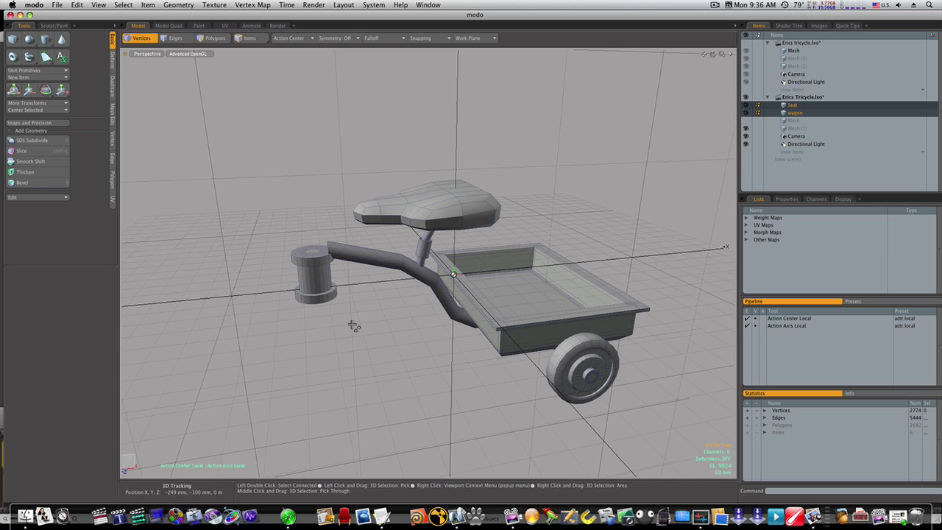
- Select the whole flanged cylinder and raise it 53 mm to the level of the frame tube's front end
alt+drag(352, 328, 336, 296)
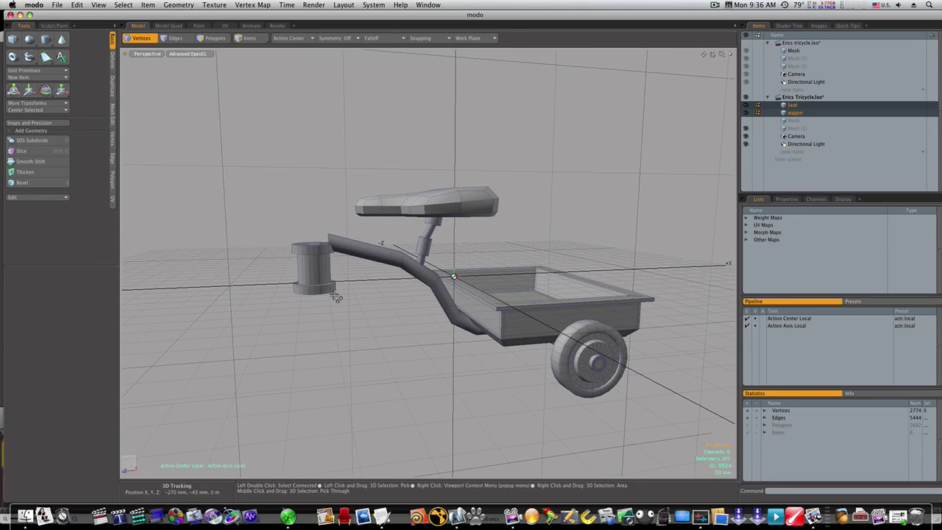
key(space)
key(space)
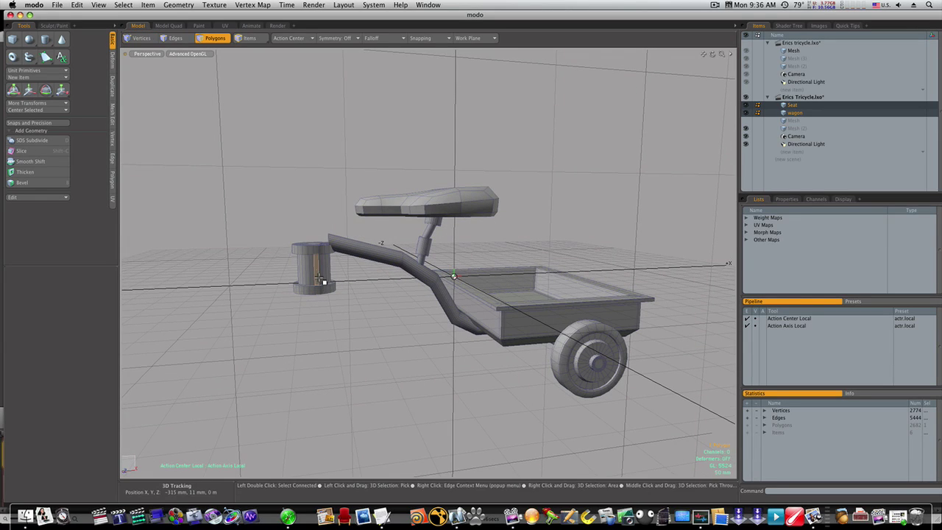
key(w)
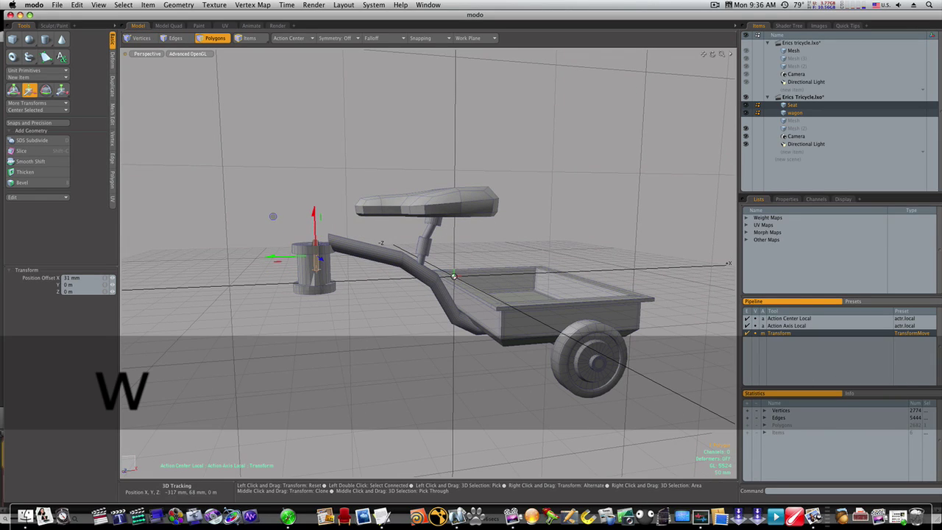
key(space)
double_click(326, 292)
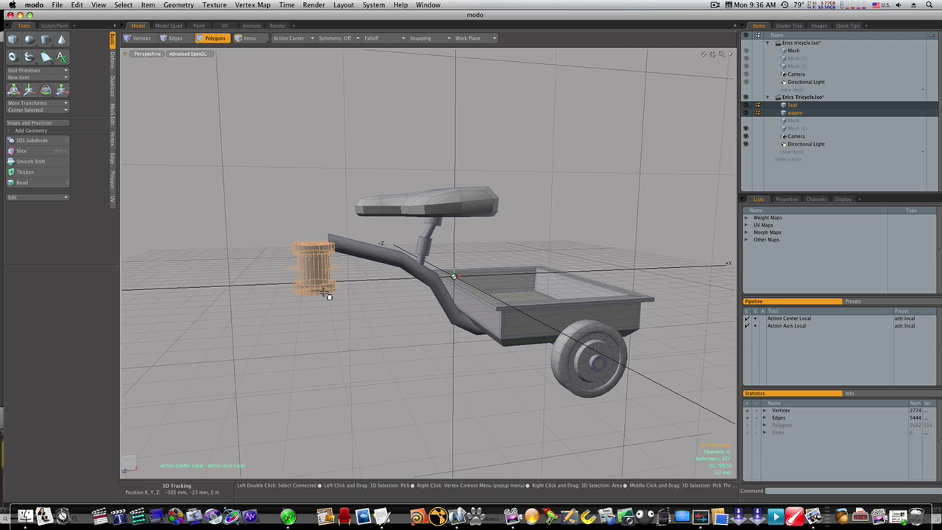
key(w)
drag(313, 244, 314, 219)
alt+drag(314, 303, 274, 242)
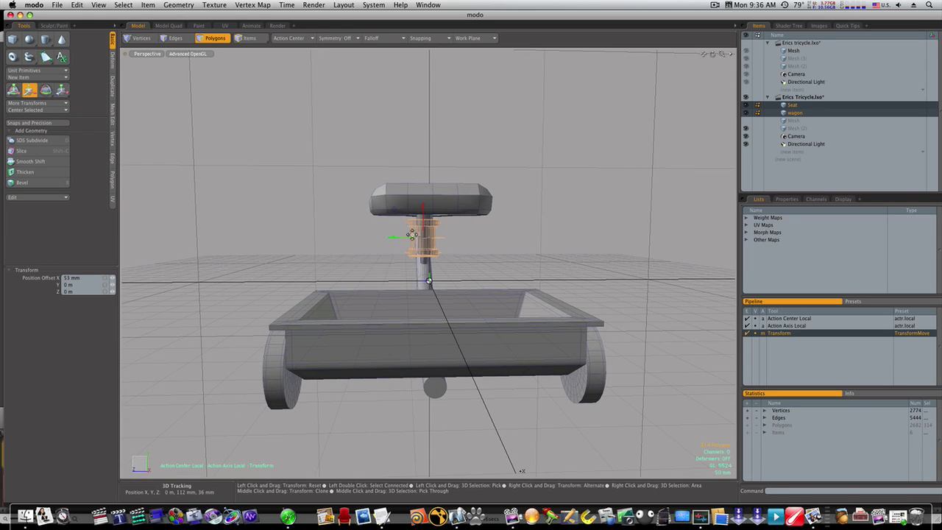
alt+drag(496, 253, 547, 261)
key(space)
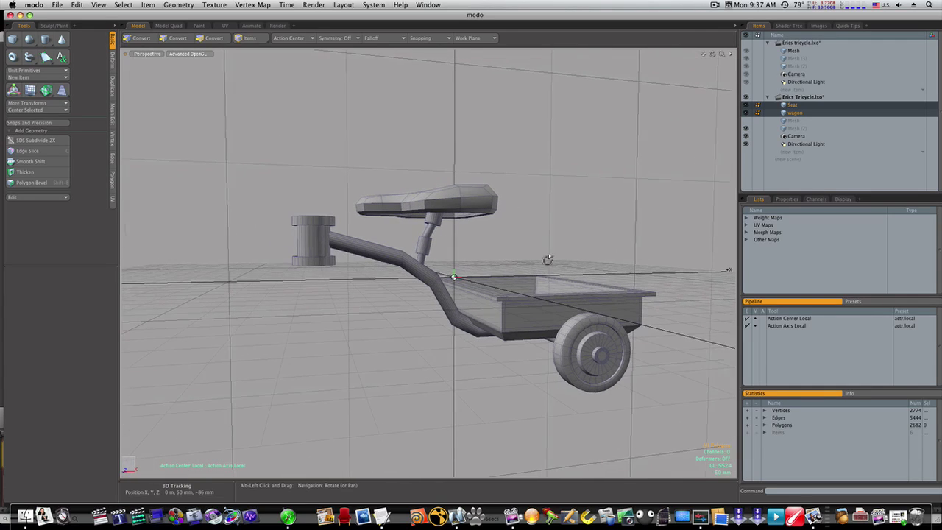
- Scale the whole flanged cylinder down uniformly and shift it back against the front end of the frame tube
click(312, 247)
double_click(314, 250)
key(r)
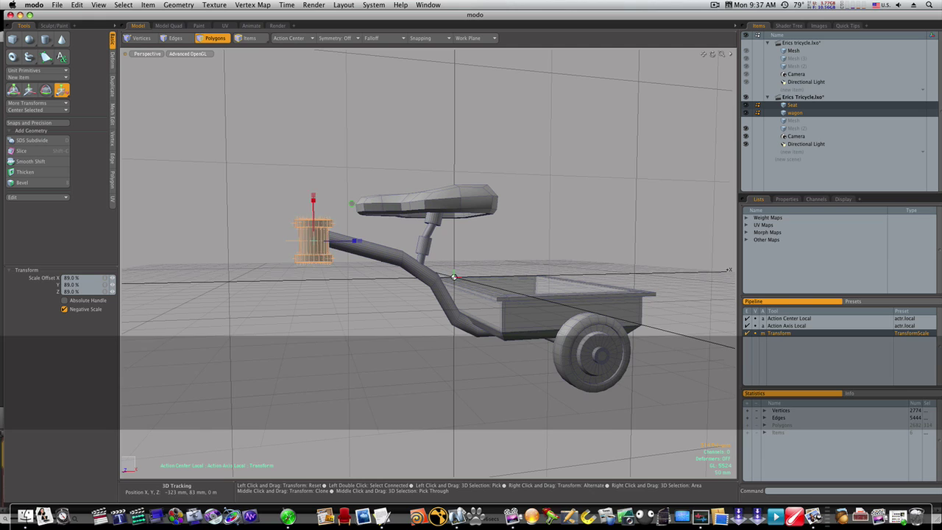
drag(306, 242, 338, 241)
key(w)
key(Escape)
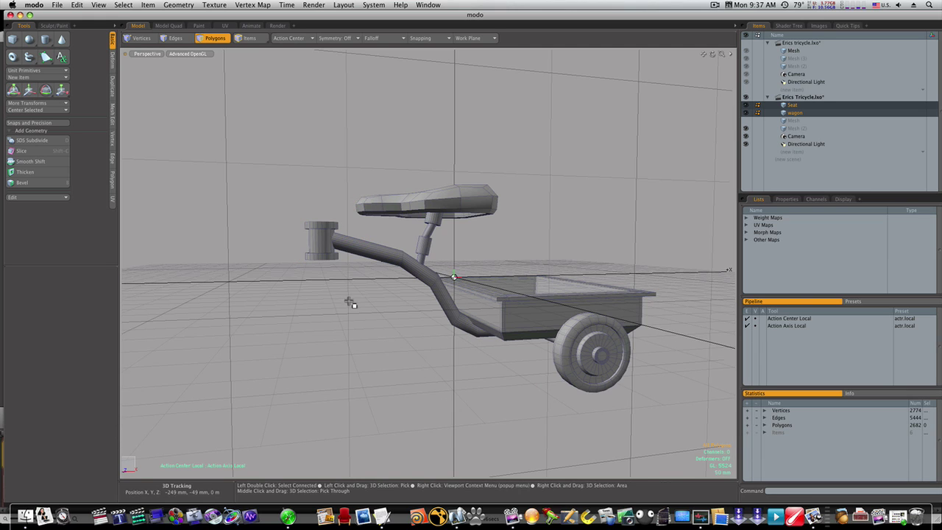
mouse_move(357, 332)
alt+mouse_down()
mouse_move(343, 336)
mouse_move(377, 354)
mouse_move(361, 321)
alt+mouse_up()
alt+drag(364, 333, 365, 333)
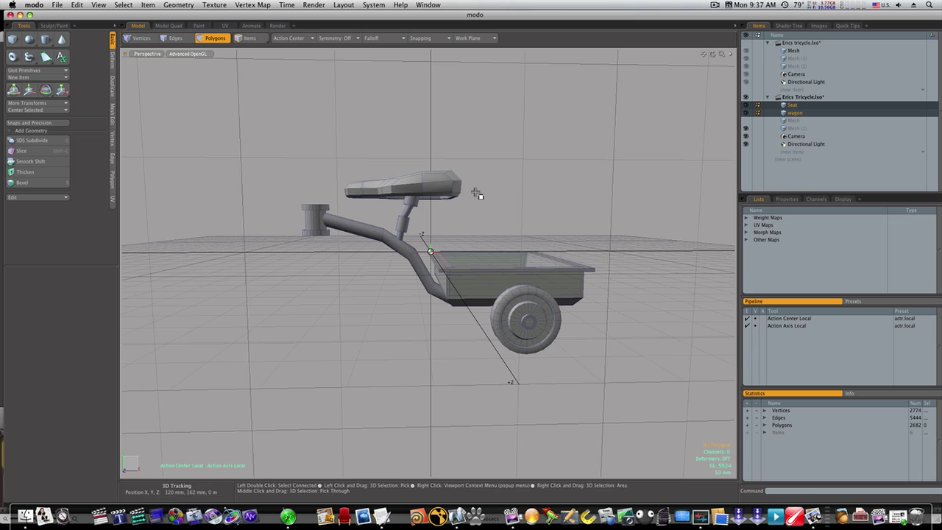